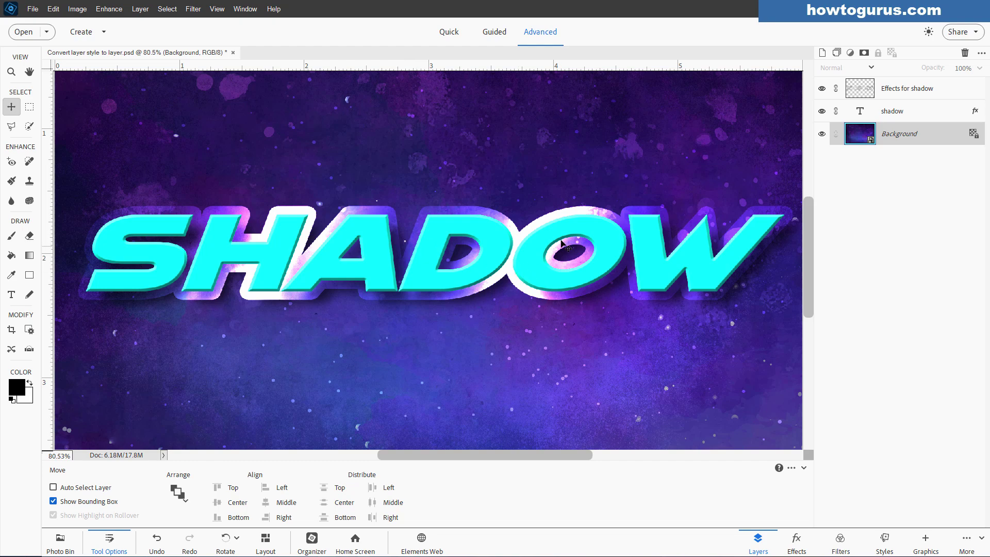
Browse the Effects panel's Classic and Elements+ categories, then close the Elements+ Layers script window.
click(795, 542)
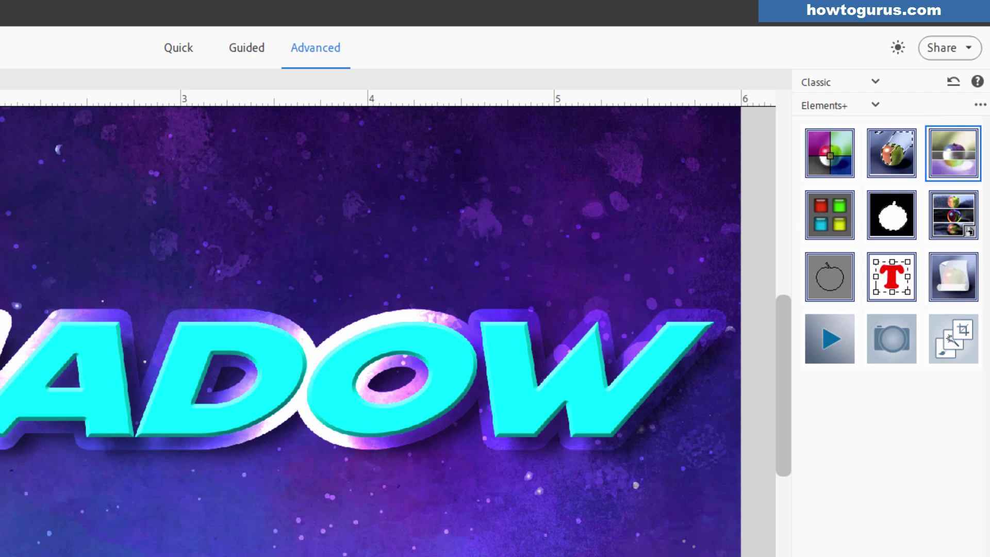
click(872, 82)
click(810, 112)
click(853, 107)
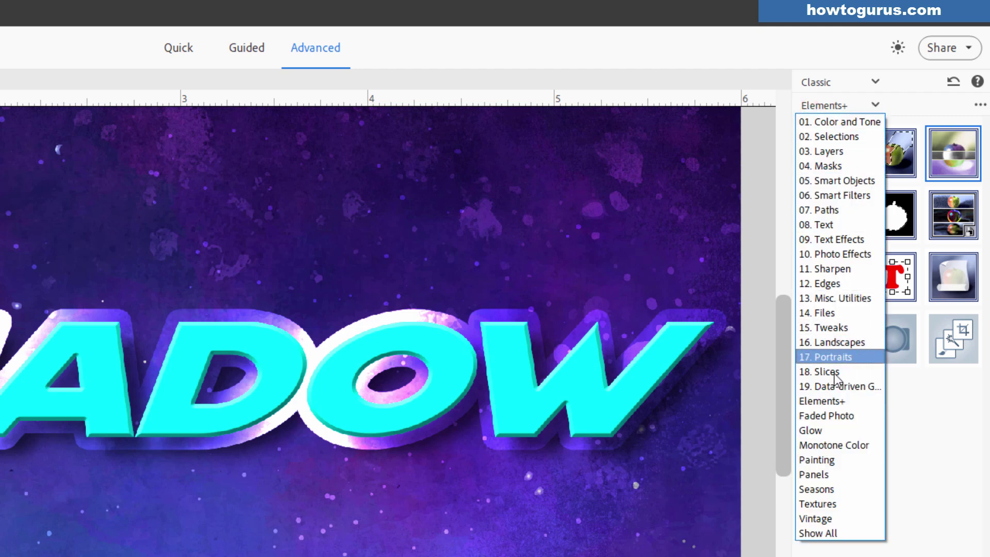
click(889, 104)
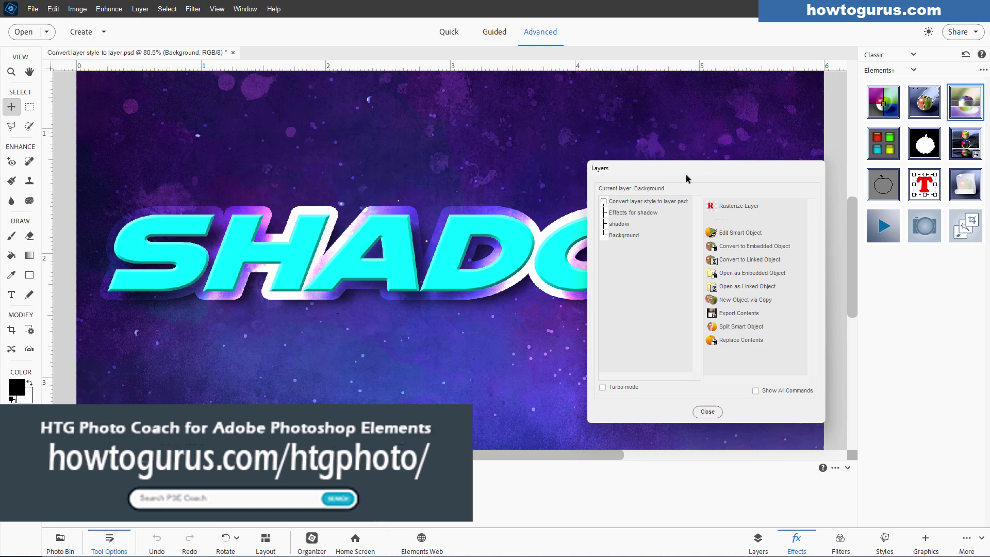
drag(686, 171, 647, 169)
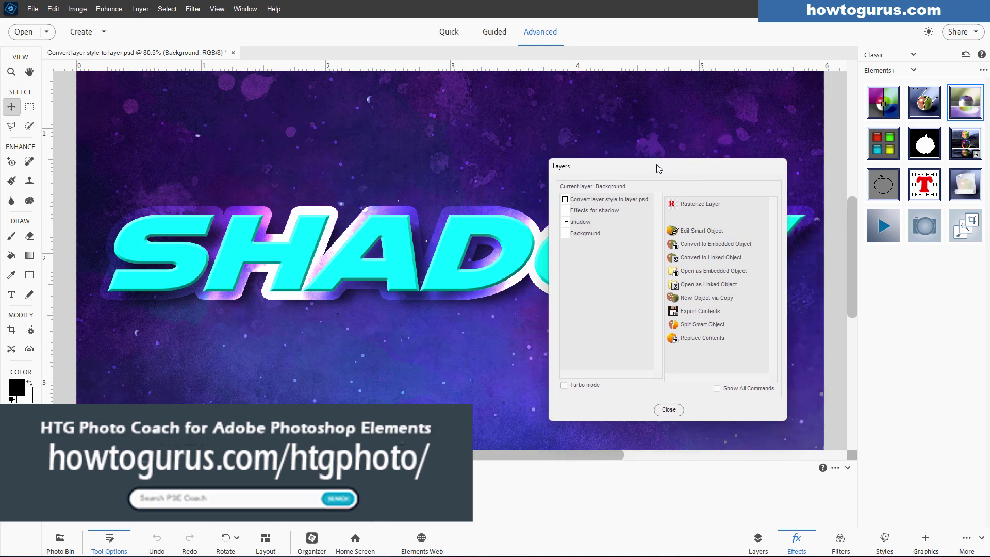
click(669, 409)
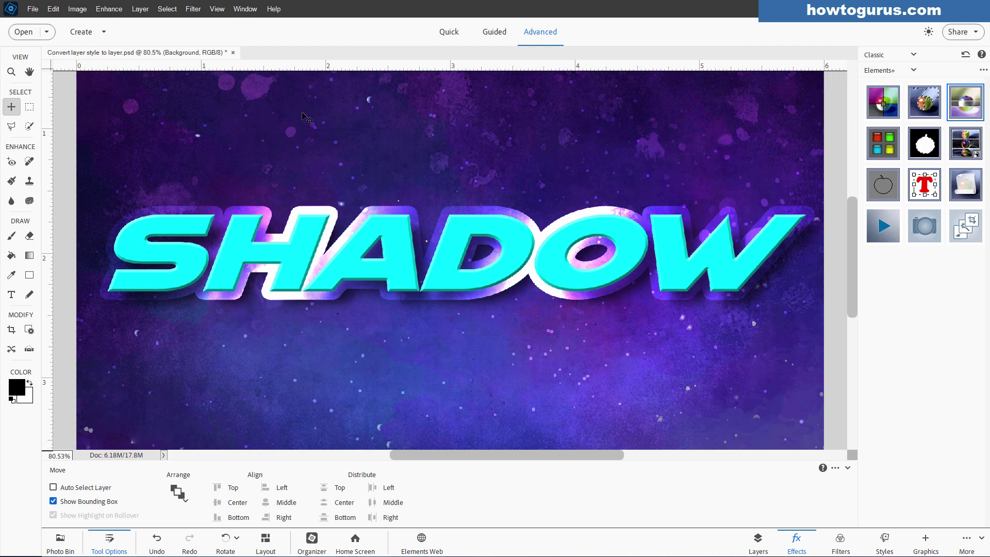
Close the SHADOW example without saving and create a blank 6 × 4 inch, 300 ppi file.
click(233, 52)
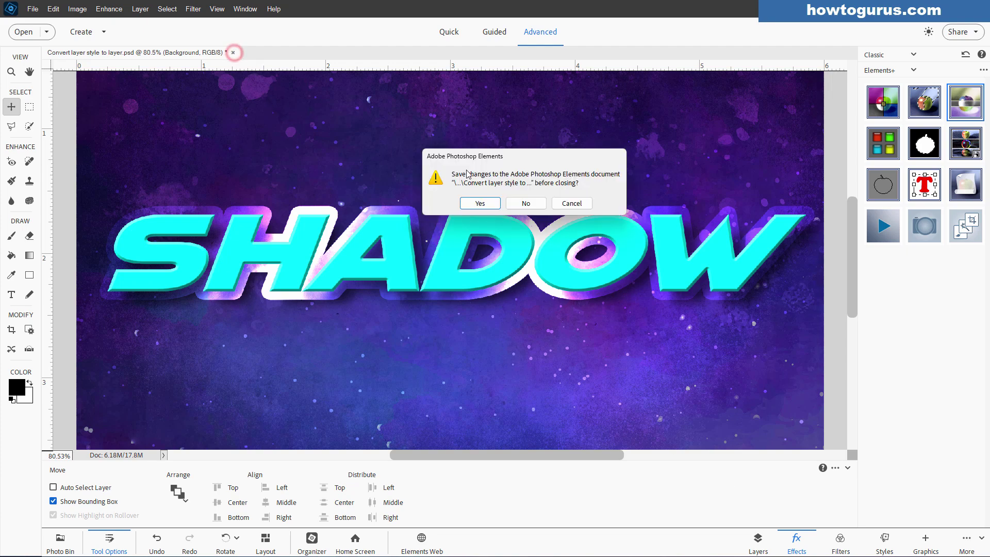
click(525, 201)
click(39, 10)
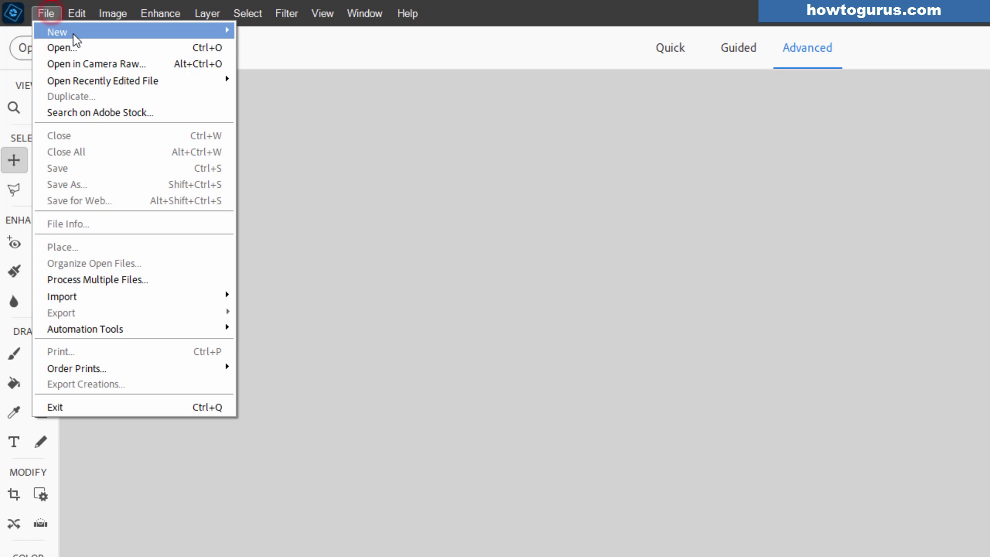
click(207, 24)
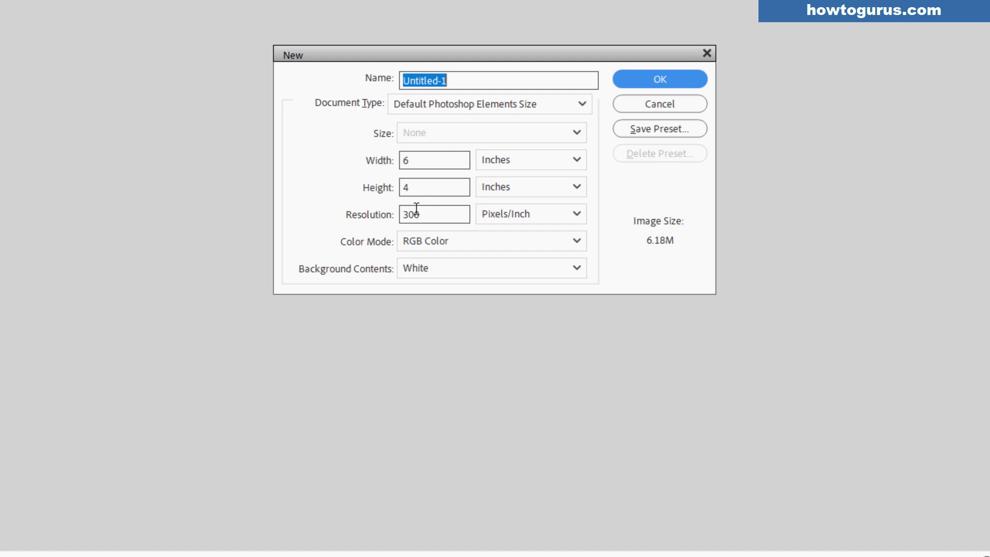
click(650, 77)
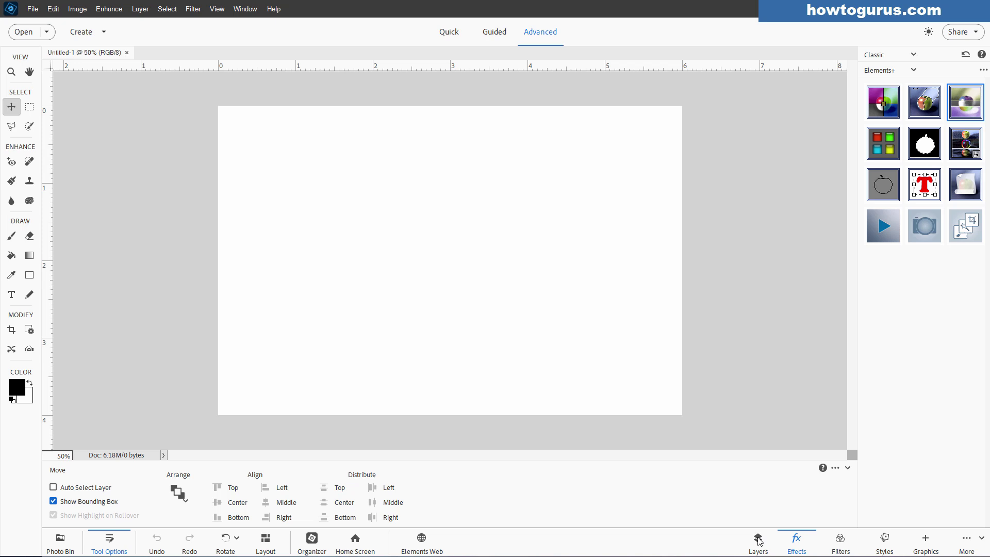
Show the Layers panel and pick the Horizontal Type tool with Aqua Cyan text colour.
click(757, 539)
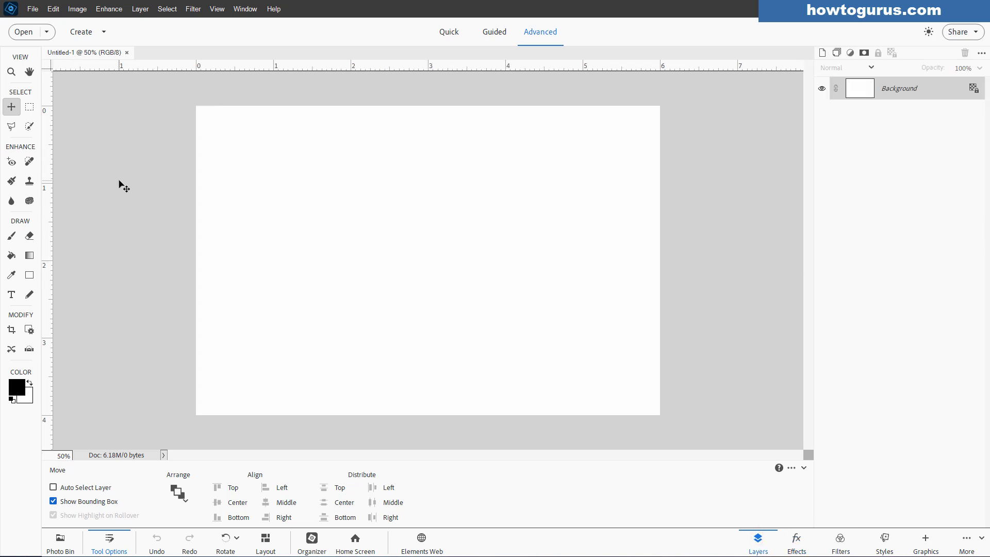
click(11, 294)
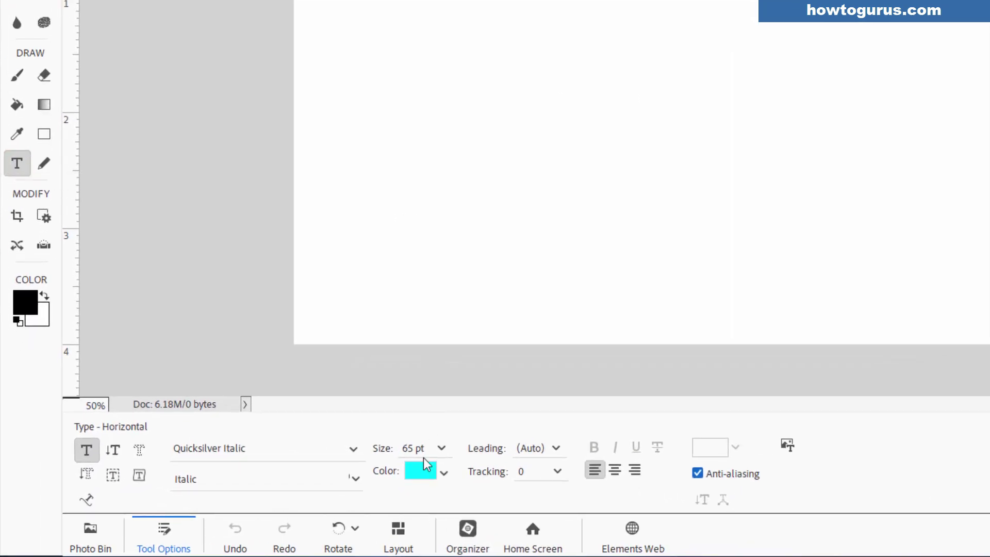
click(410, 472)
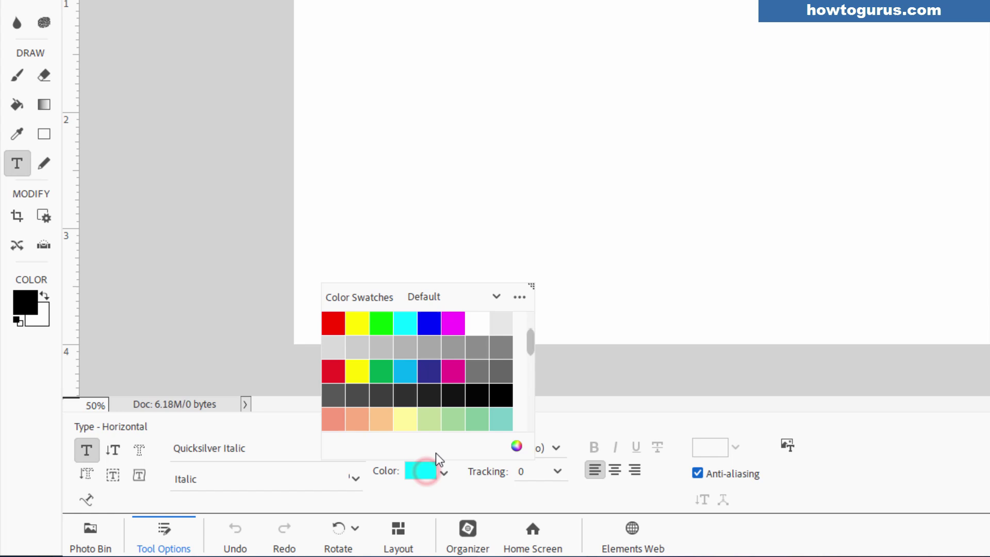
click(407, 323)
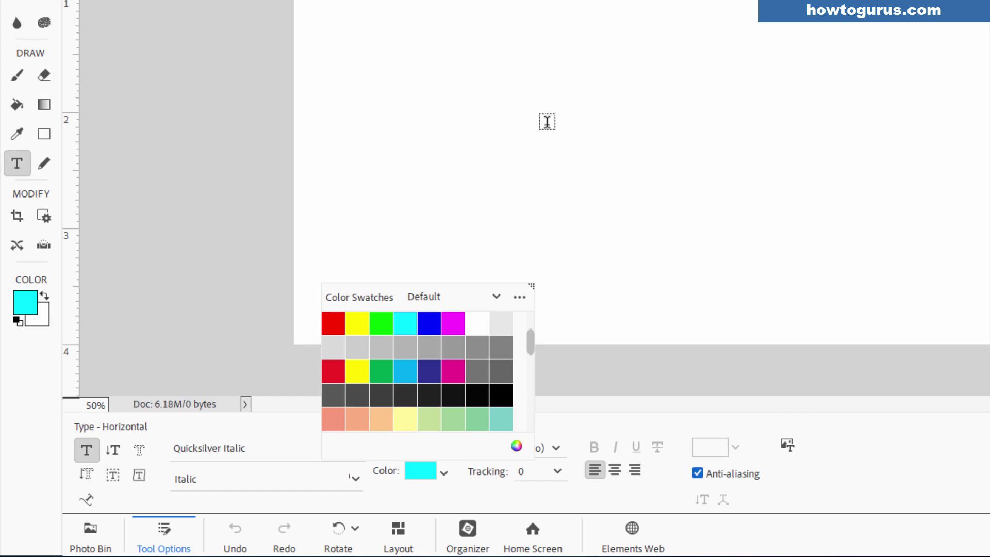
Choose Quicksilver Italic at 65 pt as the text font.
click(353, 448)
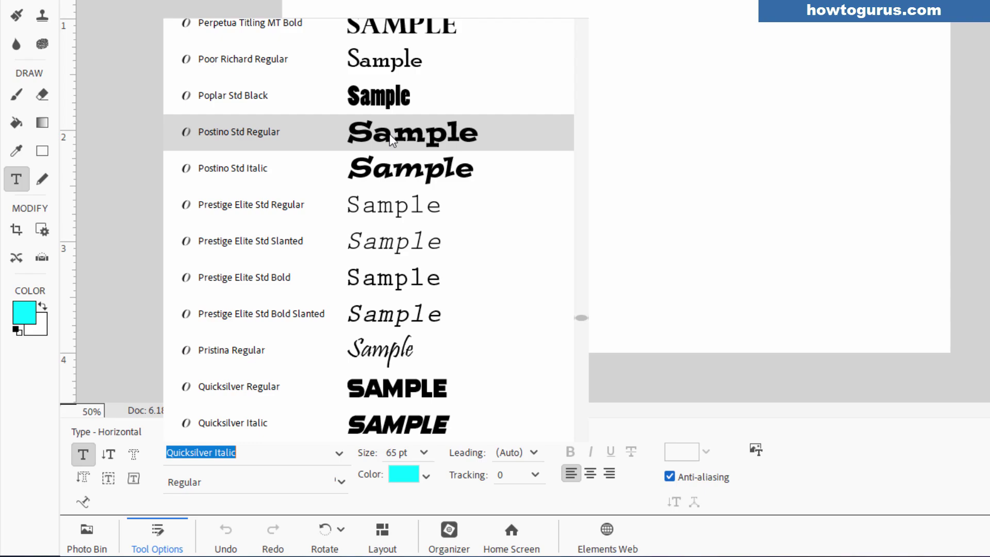
drag(581, 315, 574, 42)
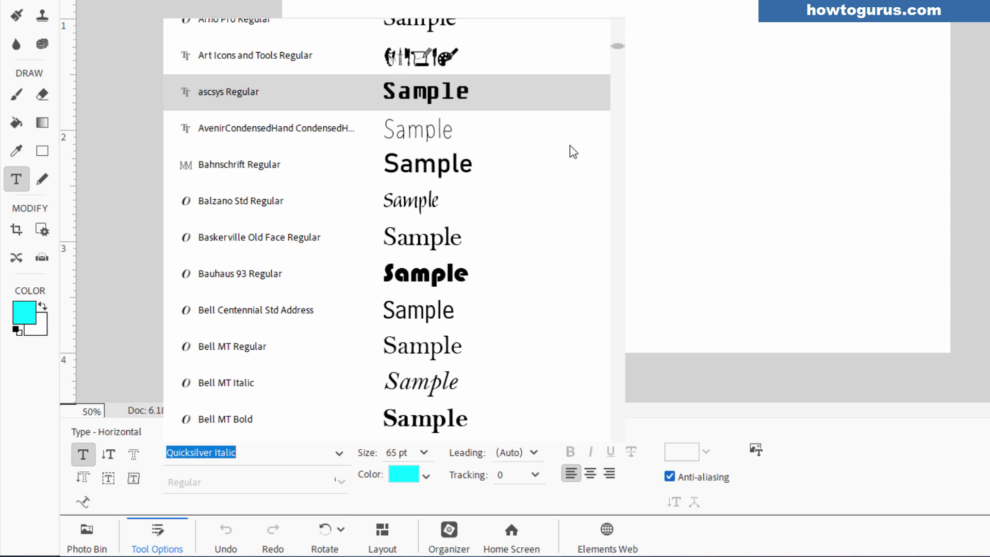
click(260, 449)
click(252, 450)
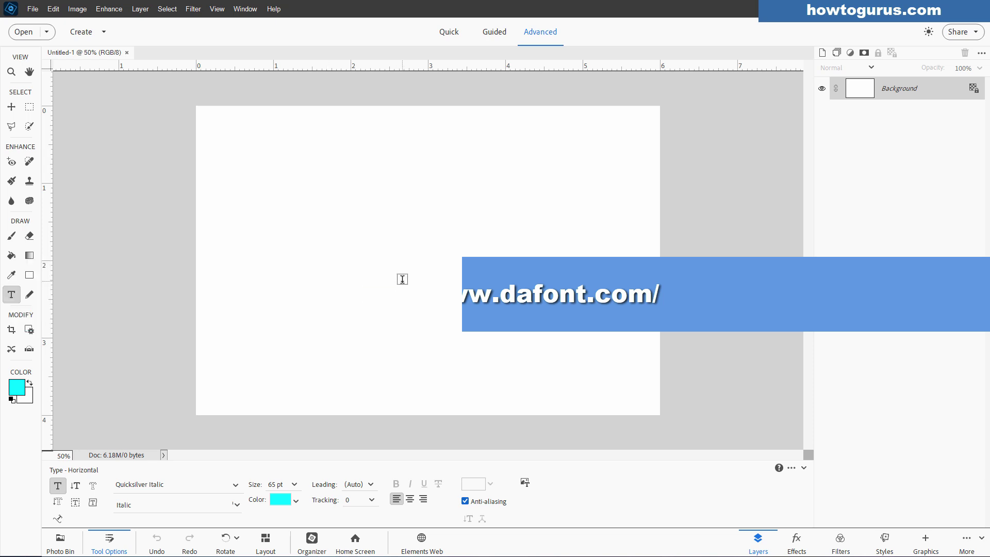
Commit the auto-filled Lorem Ipsum text layer, then delete it.
click(360, 247)
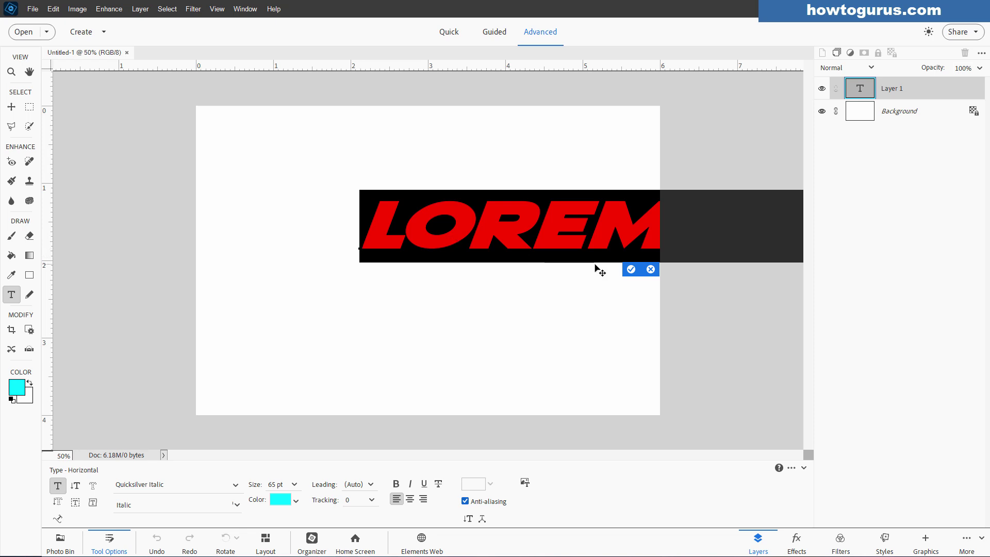
click(631, 269)
key(v)
drag(628, 267, 428, 265)
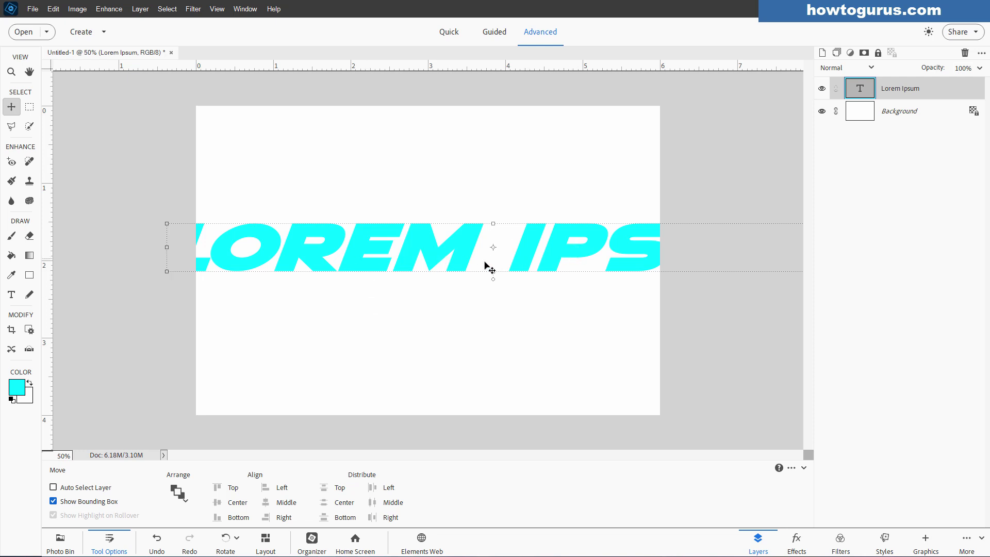
drag(449, 262, 440, 267)
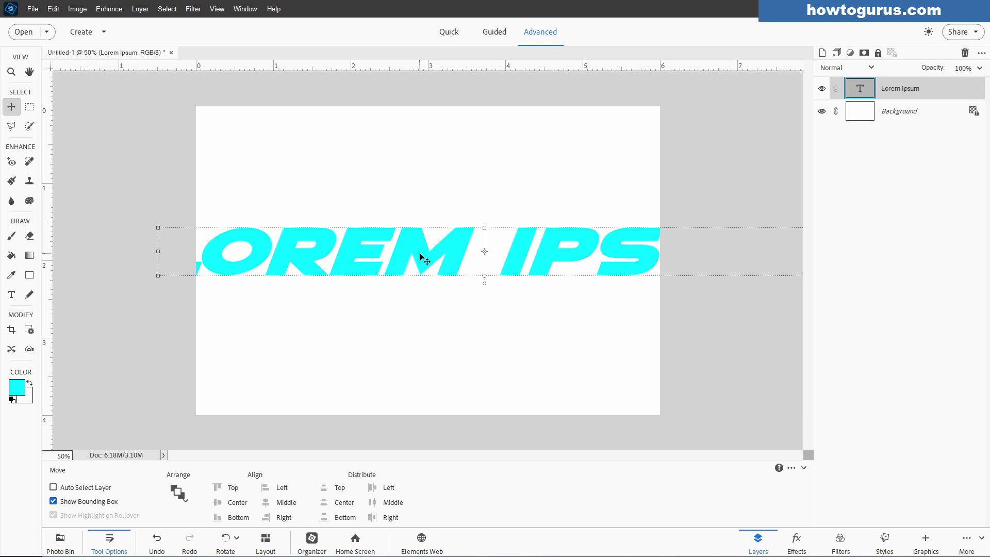
key(Delete)
click(476, 202)
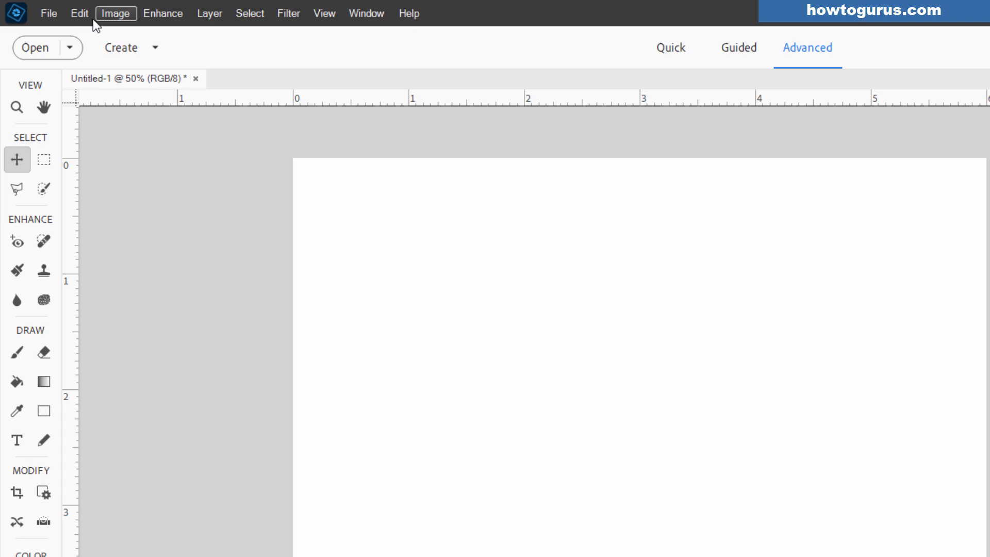
Turn off 'Fill new type layers with placeholder text' in the Type preferences.
click(79, 14)
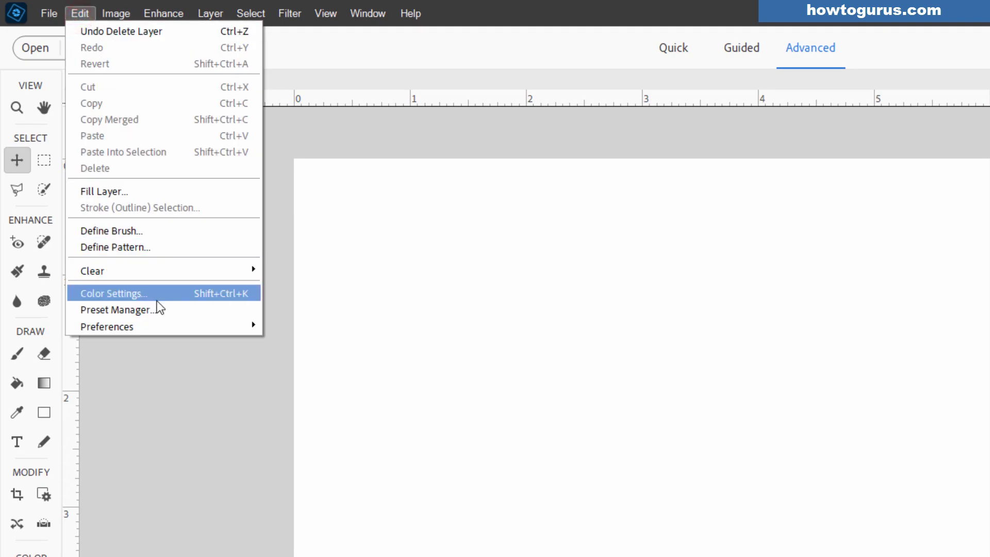
click(161, 325)
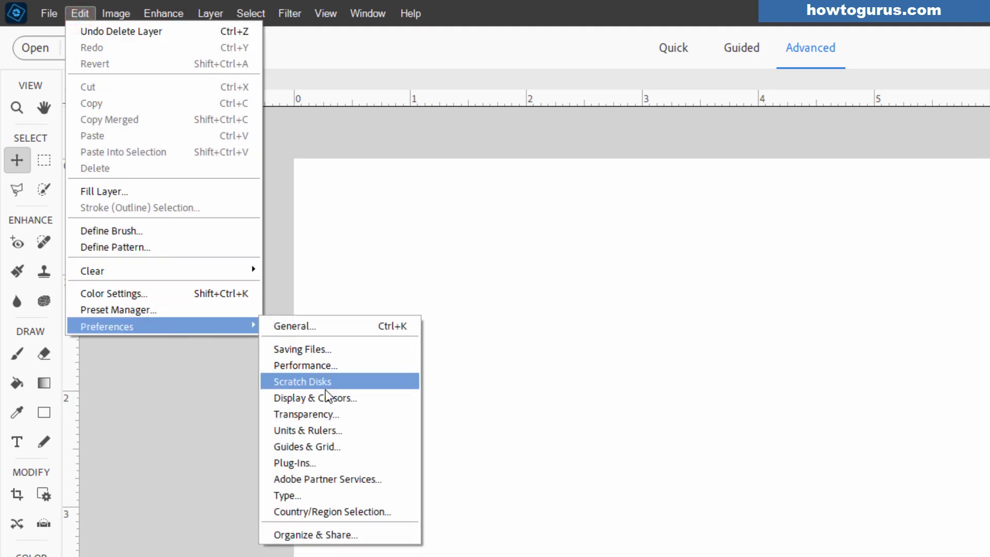
click(314, 494)
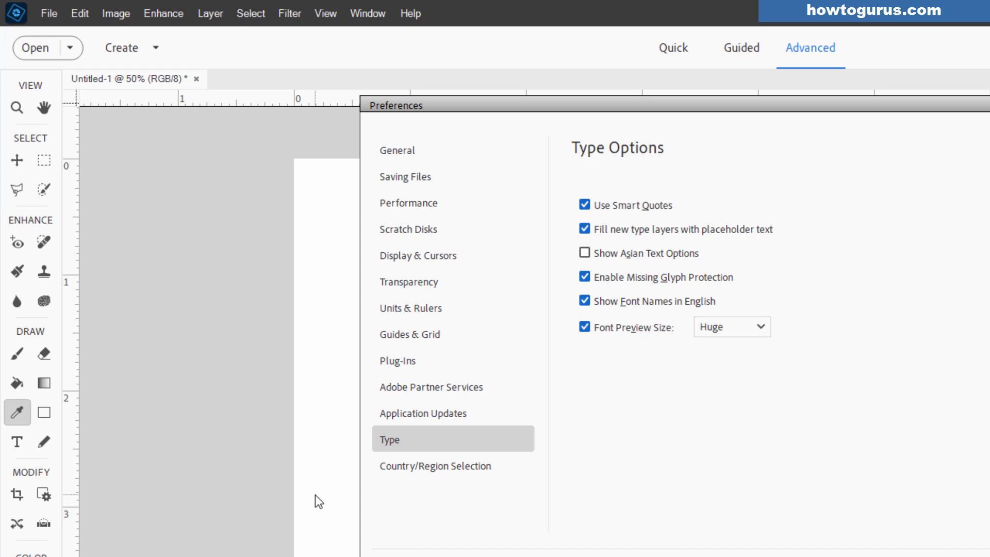
click(585, 228)
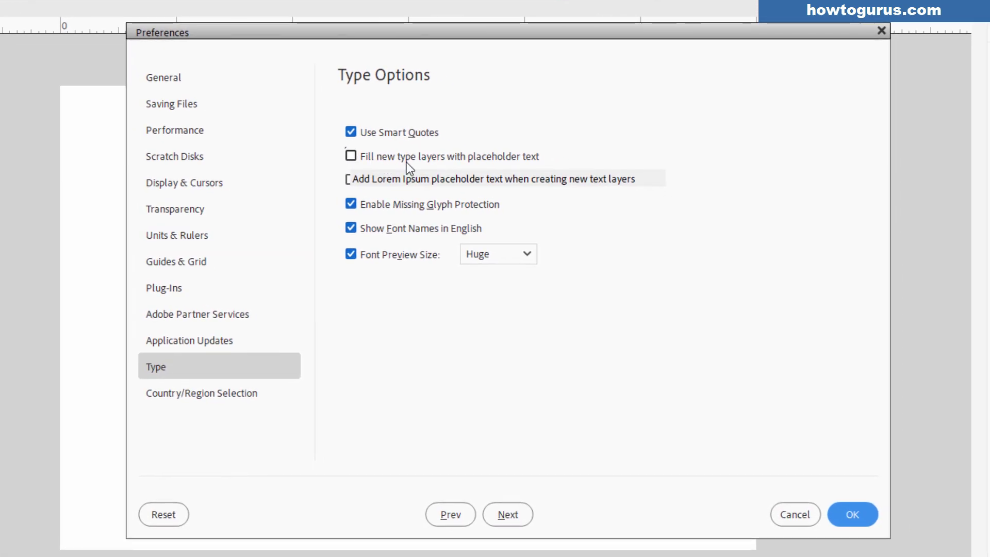
click(853, 512)
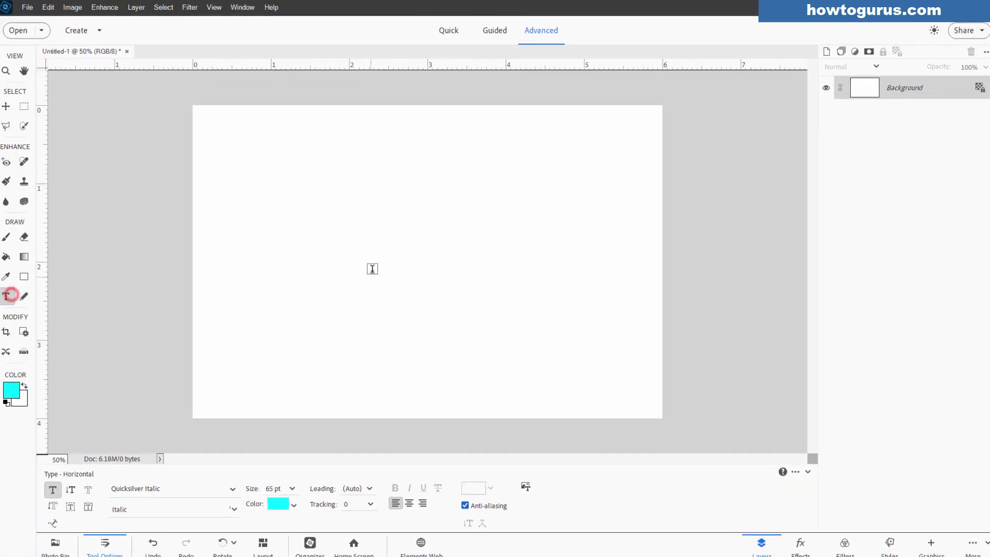
Type SHADOW on a new text layer, commit it, and centre it on the canvas.
click(362, 256)
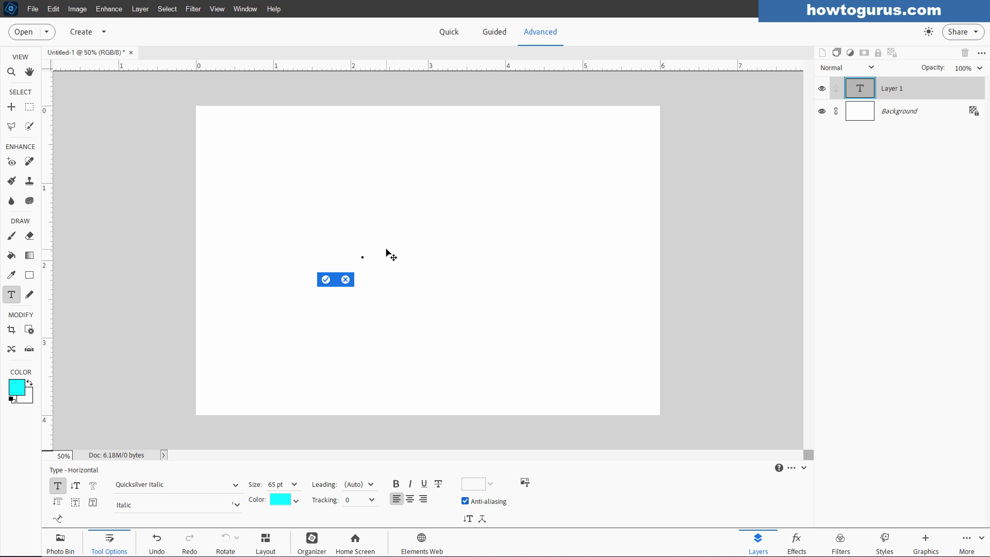
text(SHADOW)
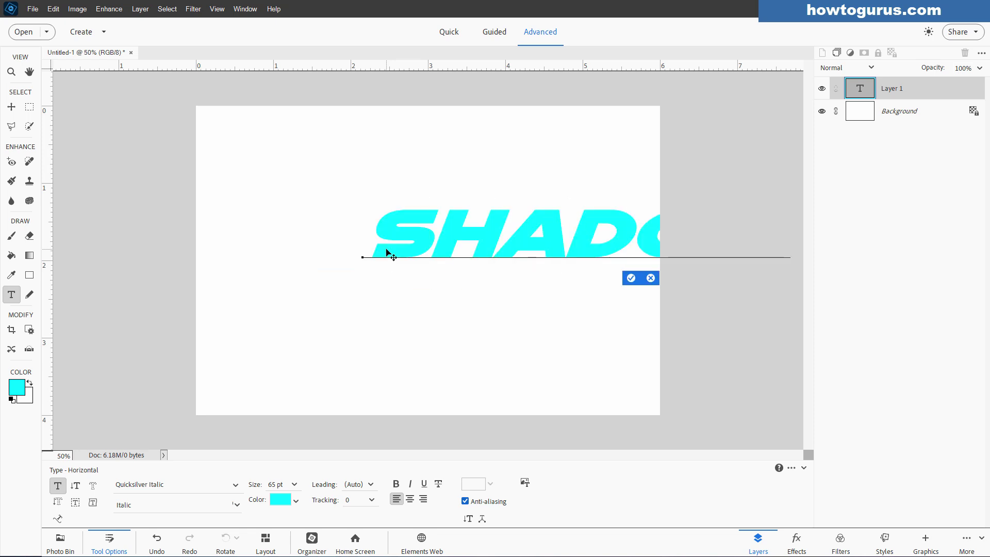
click(631, 278)
key(v)
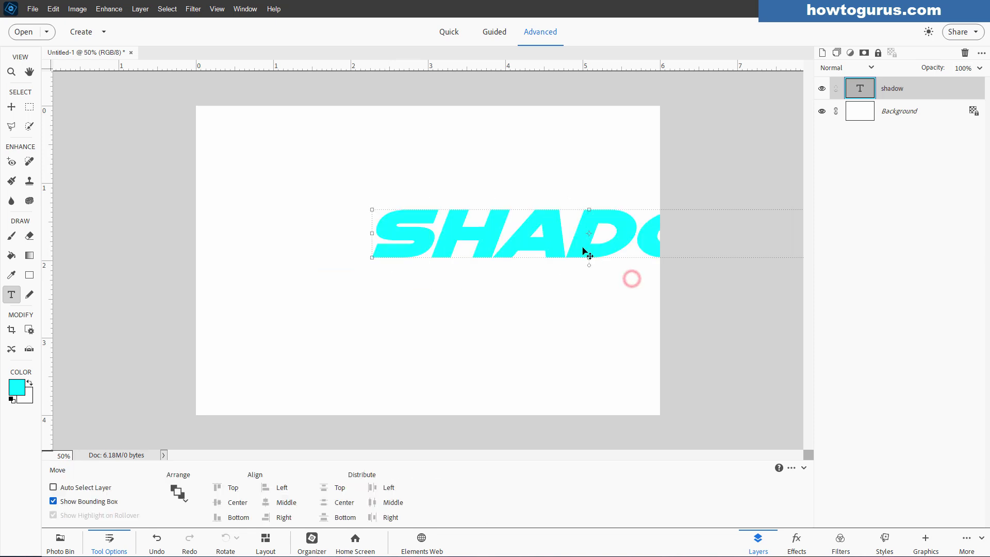
drag(583, 250, 431, 278)
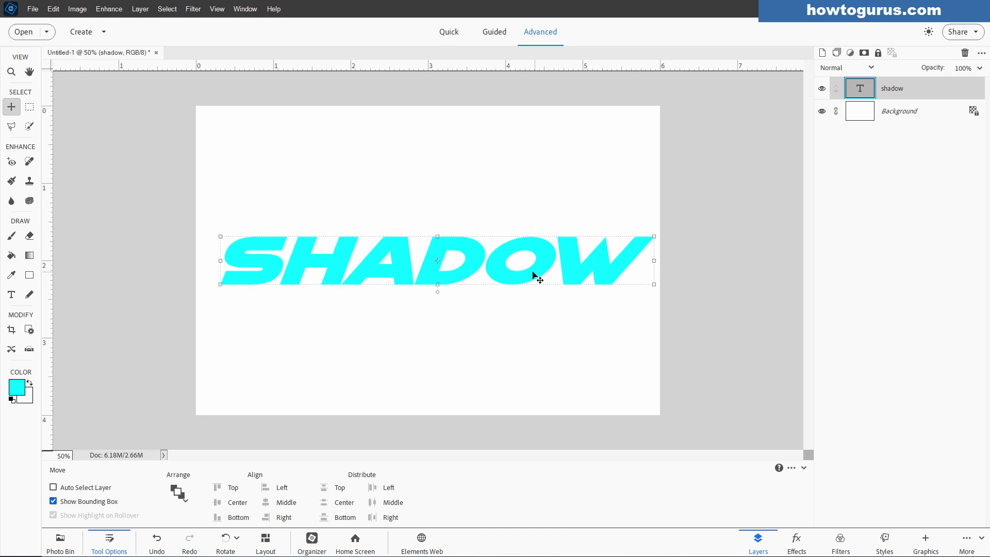
drag(364, 274, 368, 275)
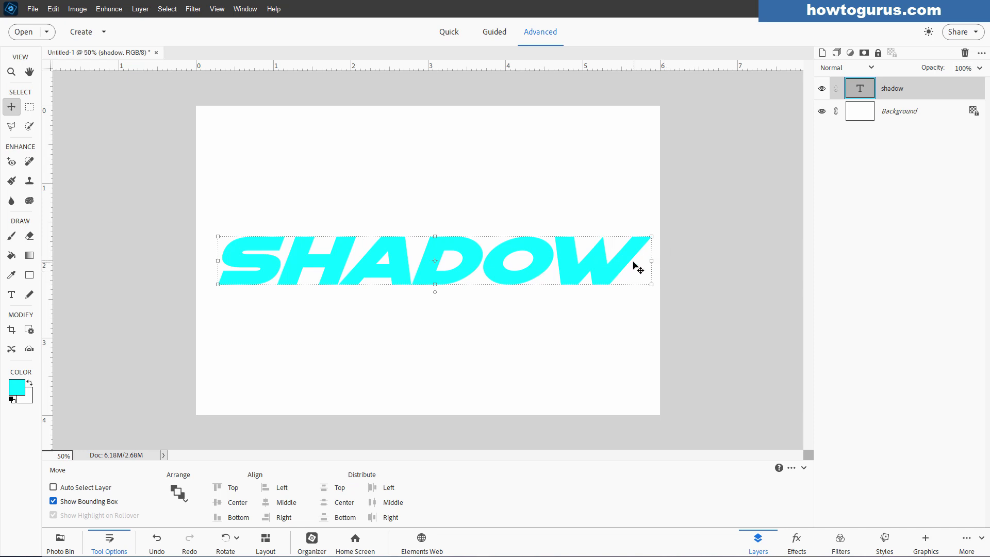
drag(445, 277, 410, 279)
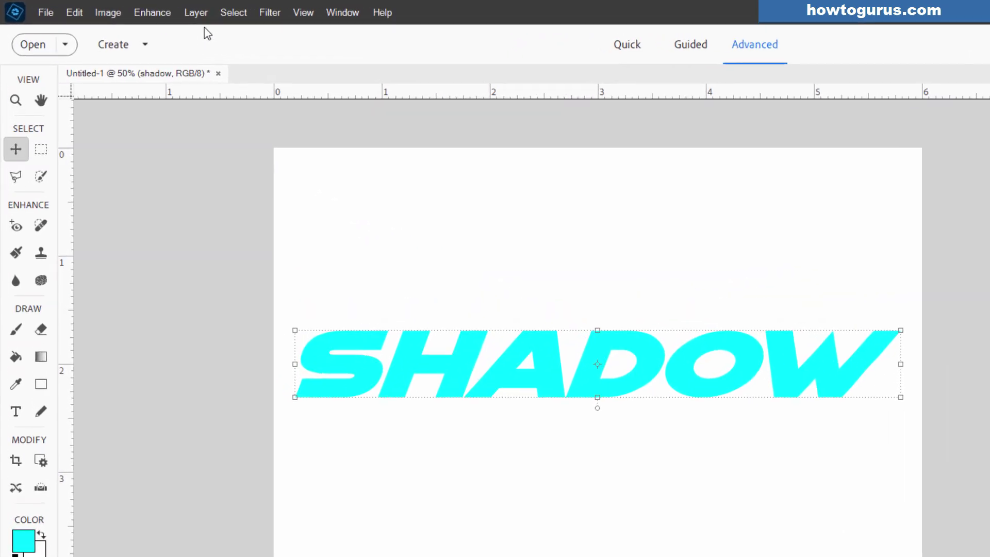
Give the SHADOW layer a 30 px black outside Stroke in Style Settings.
click(140, 8)
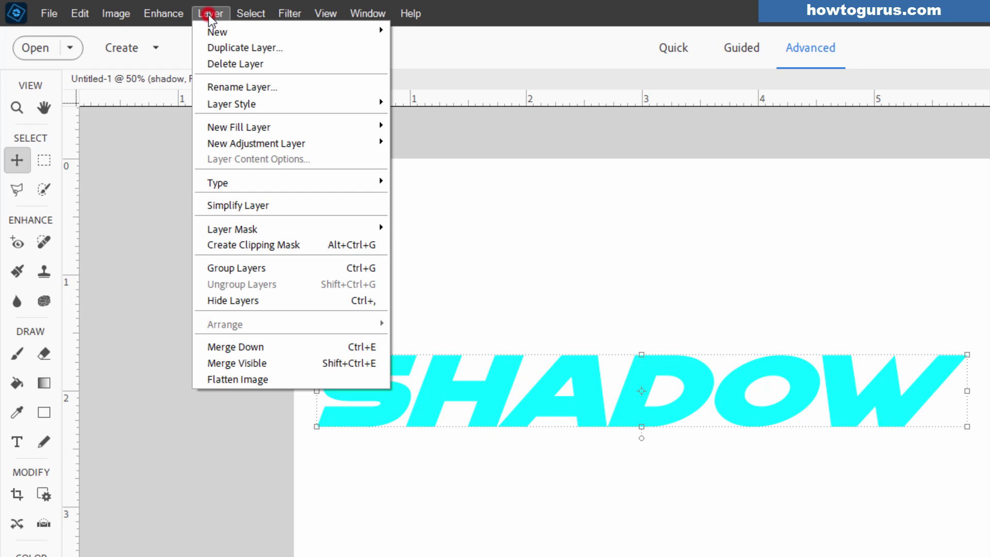
mouse_move(247, 103)
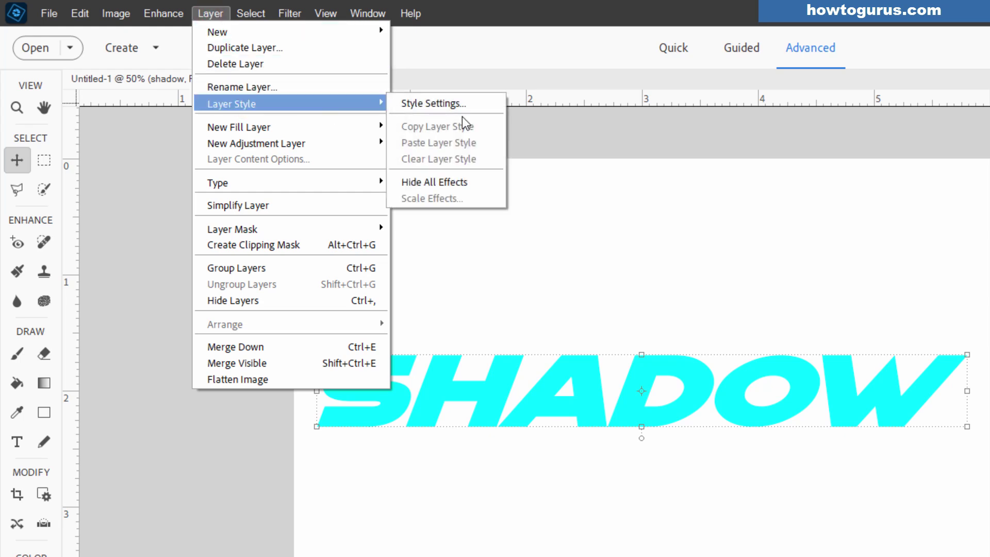
click(453, 103)
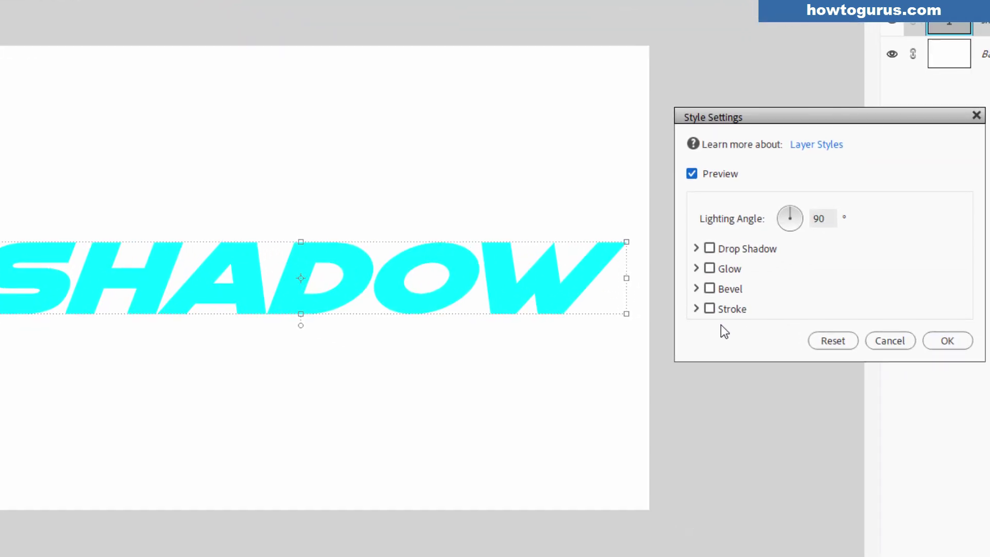
click(710, 309)
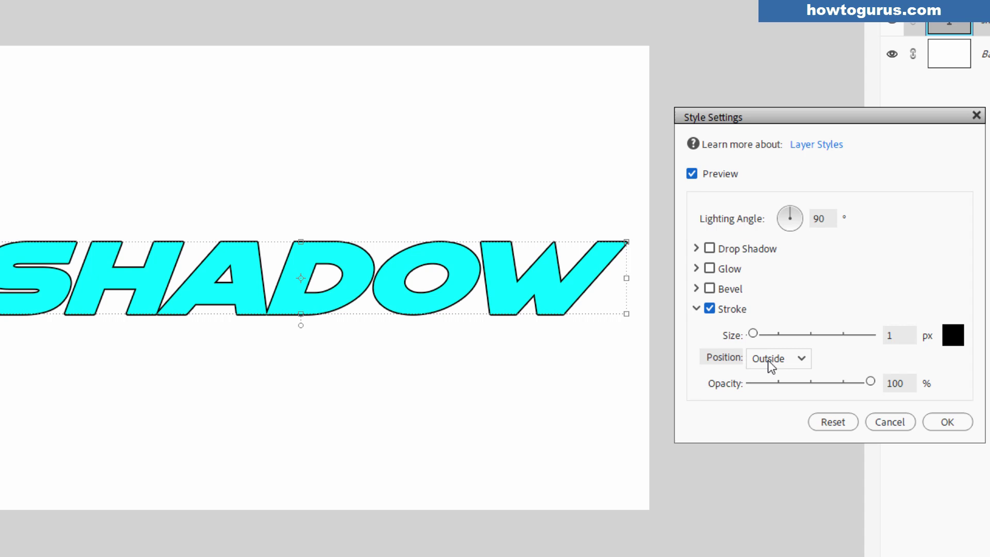
drag(753, 334, 775, 334)
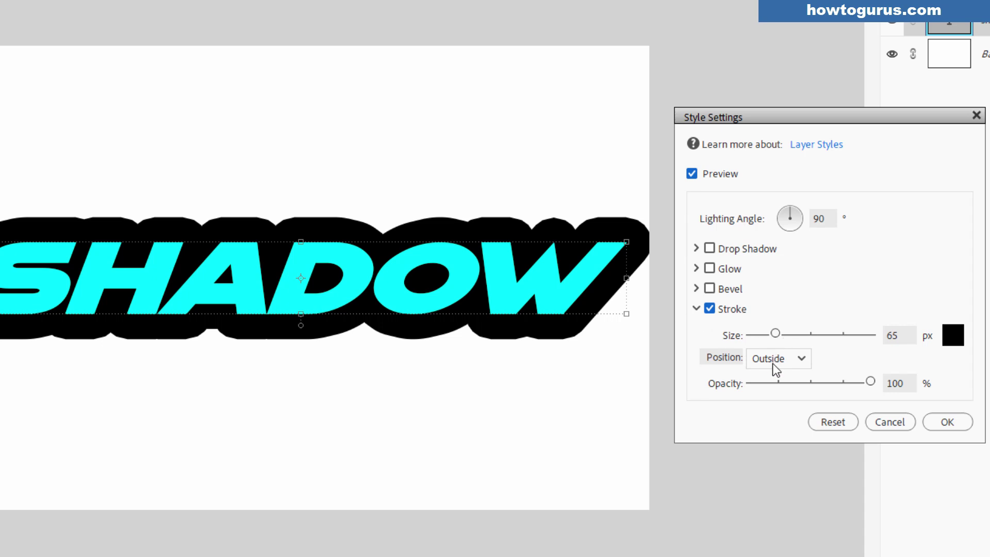
mouse_move(775, 334)
mouse_down()
mouse_move(756, 335)
mouse_move(764, 337)
mouse_up()
double_click(902, 336)
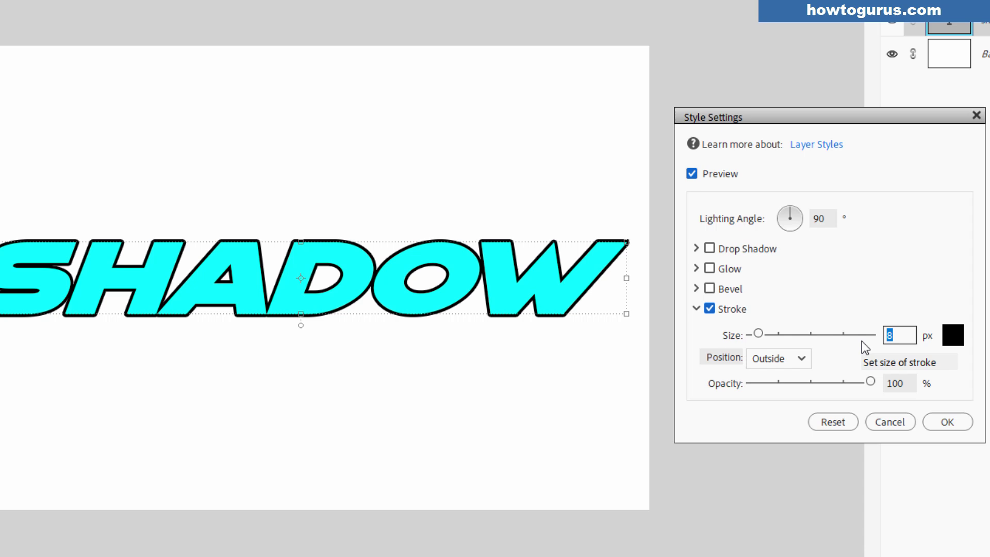
text(20)
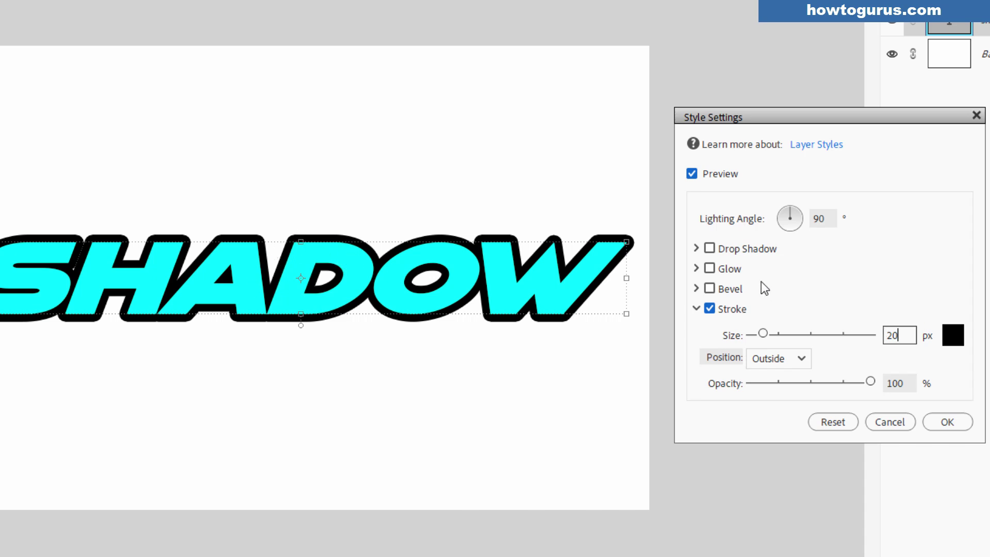
drag(763, 334, 765, 334)
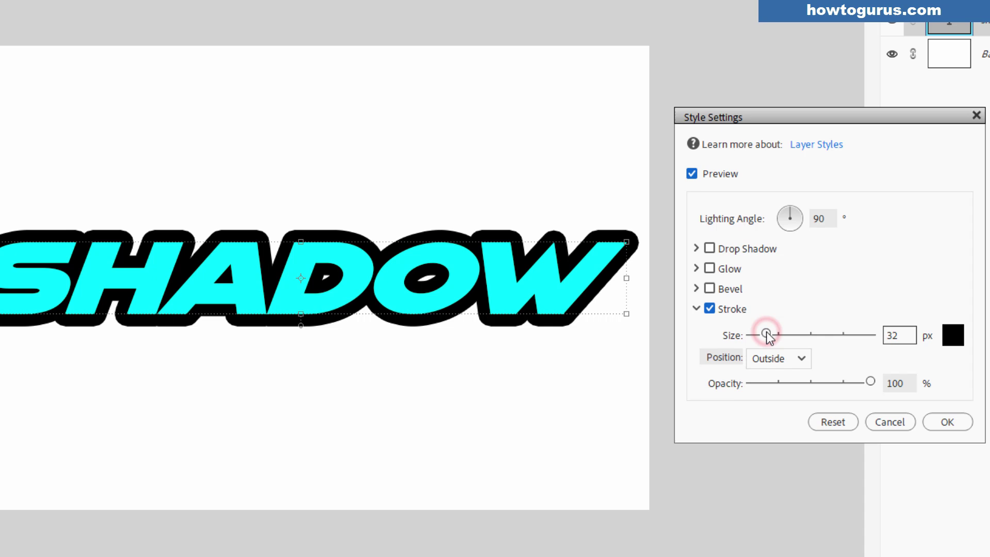
double_click(896, 335)
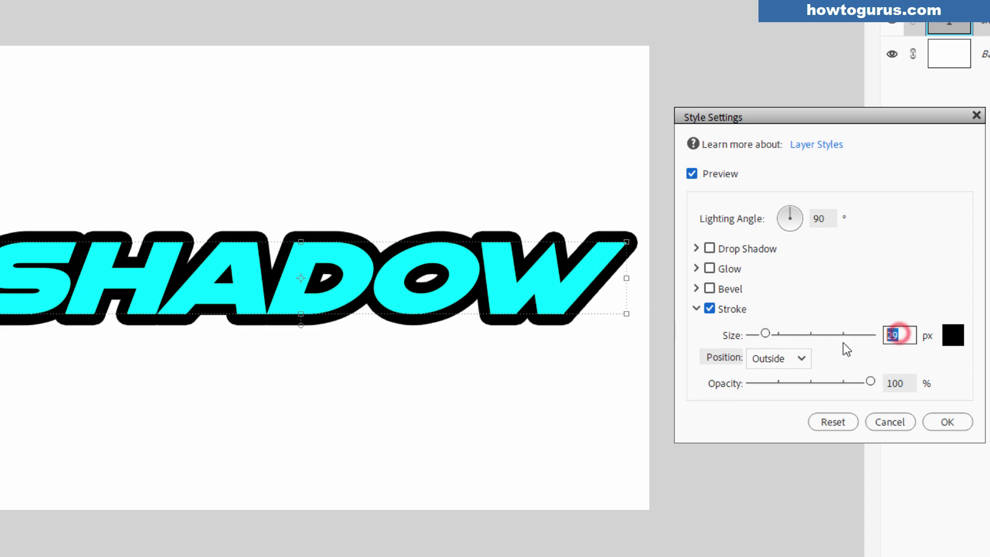
text(30)
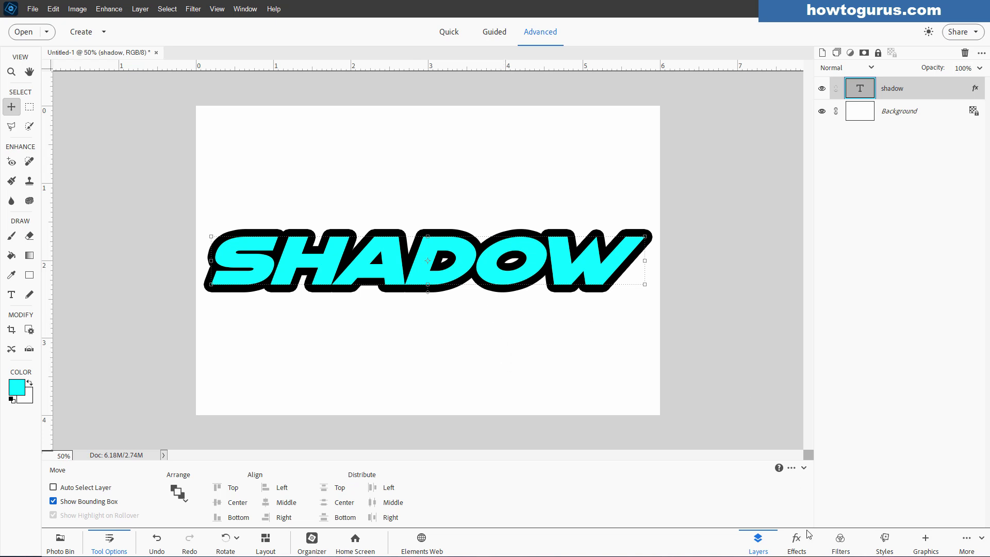
Run Elements+ Layers' Create Layer from Style to move the stroke onto its own layer.
click(797, 542)
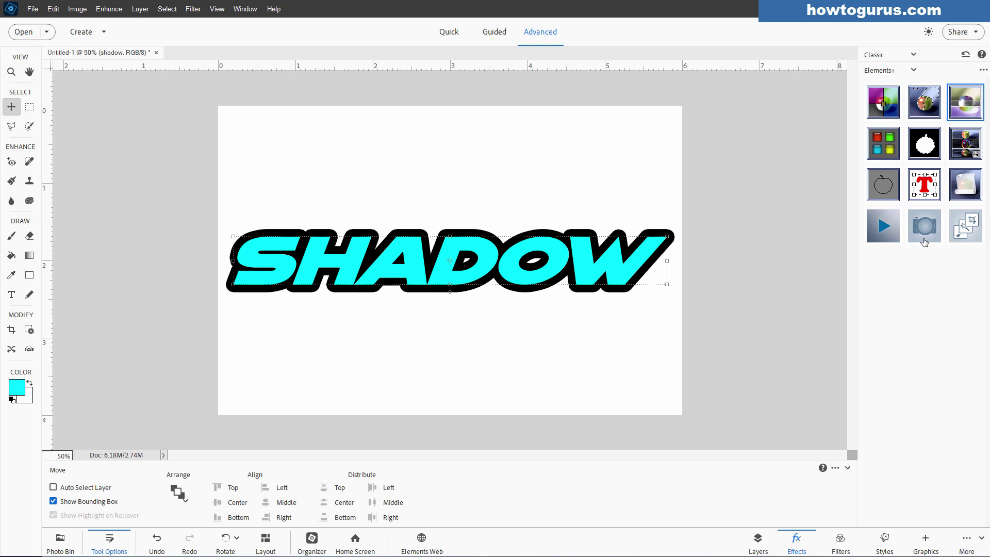
double_click(965, 102)
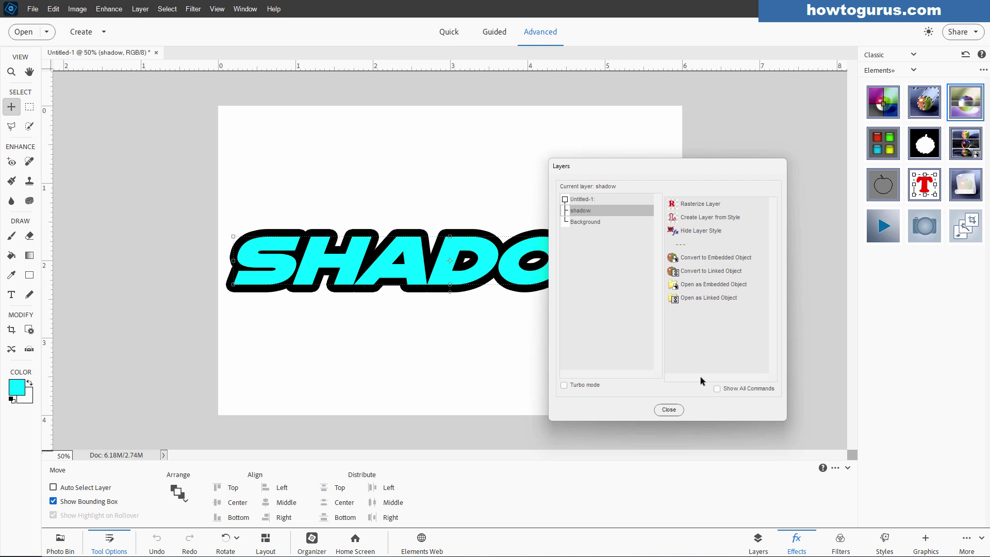
click(669, 409)
click(31, 9)
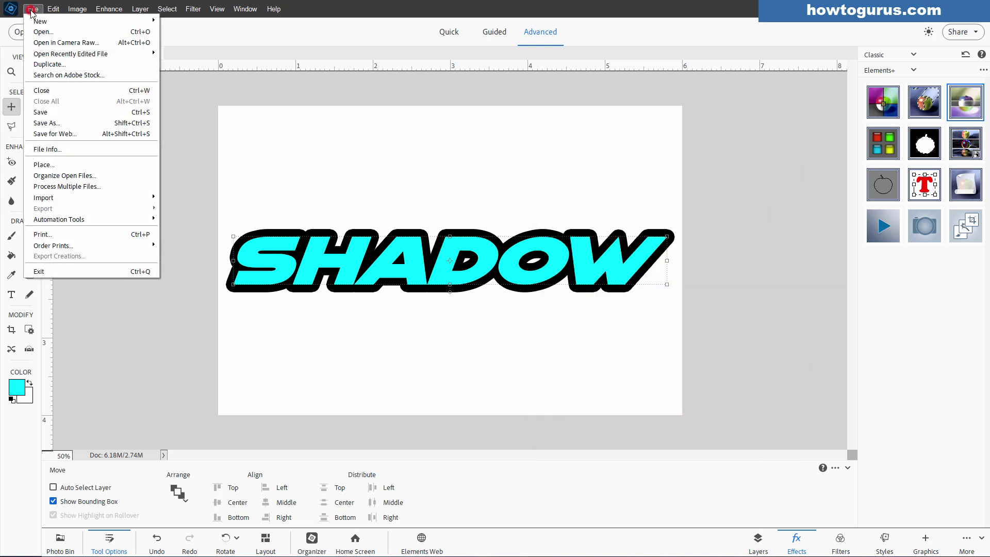
mouse_move(72, 221)
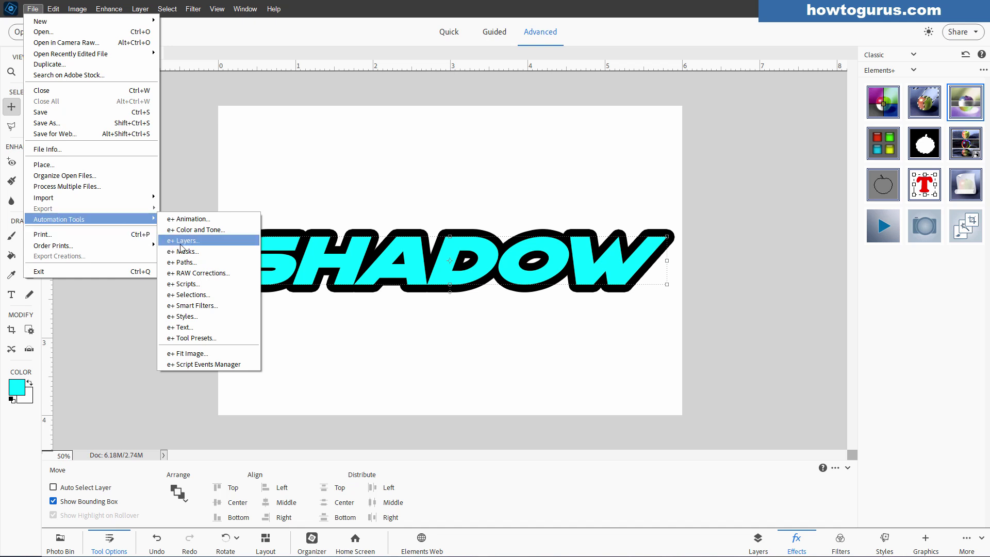
click(372, 278)
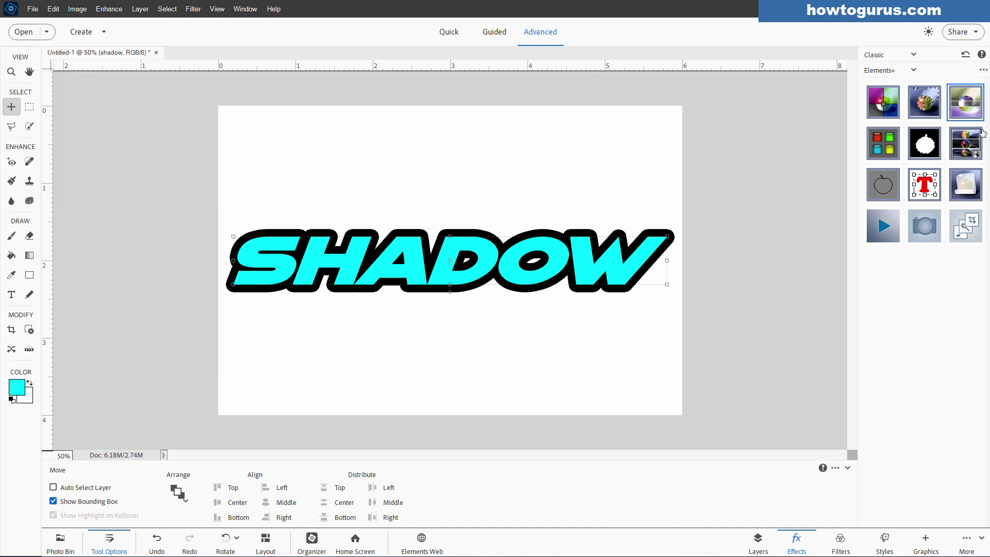
click(962, 100)
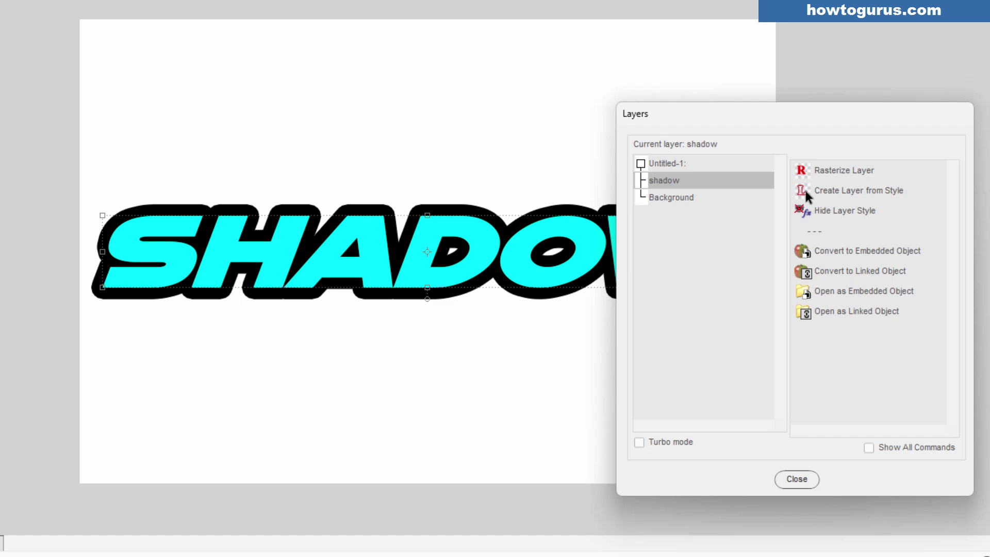
click(839, 192)
click(837, 193)
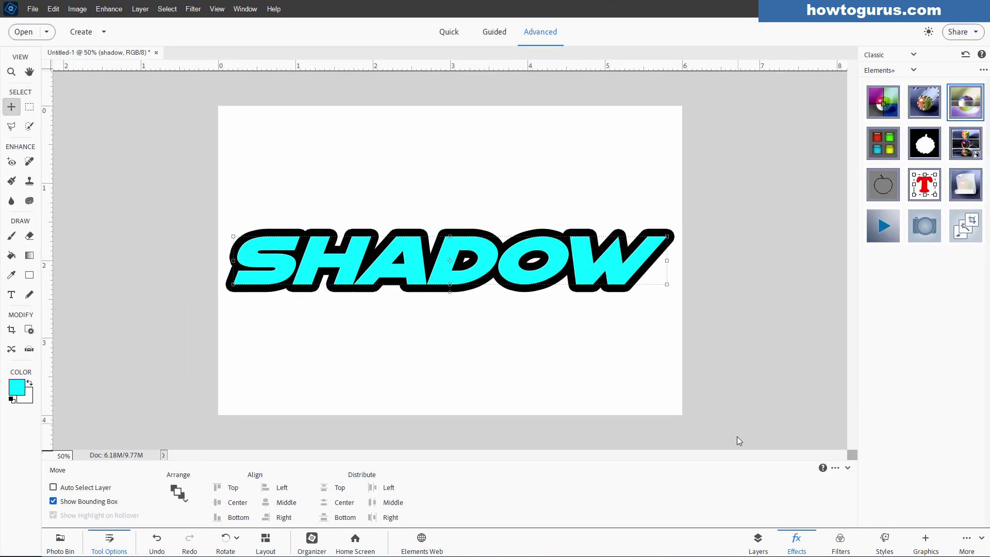
Show the layer list and select the Effects for shadow layer.
click(757, 538)
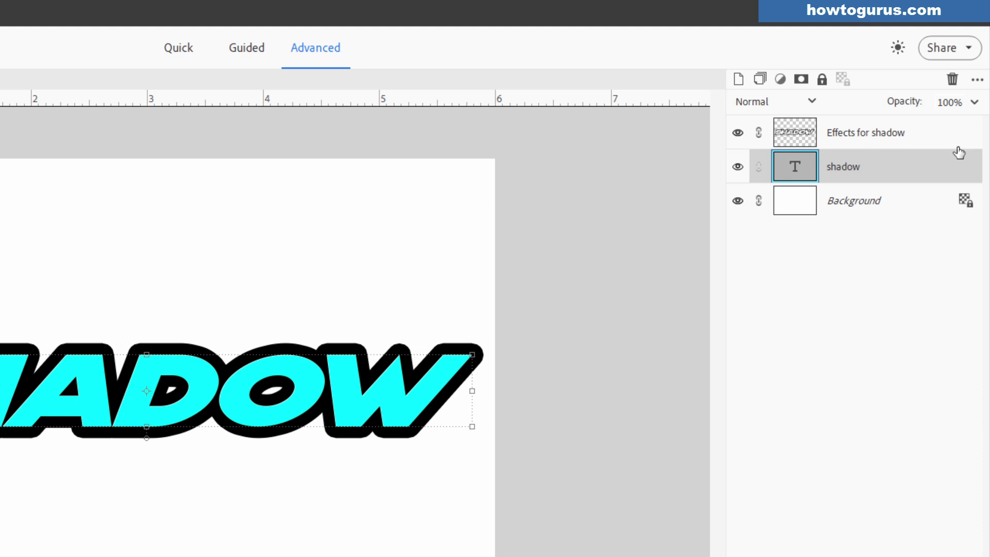
click(928, 131)
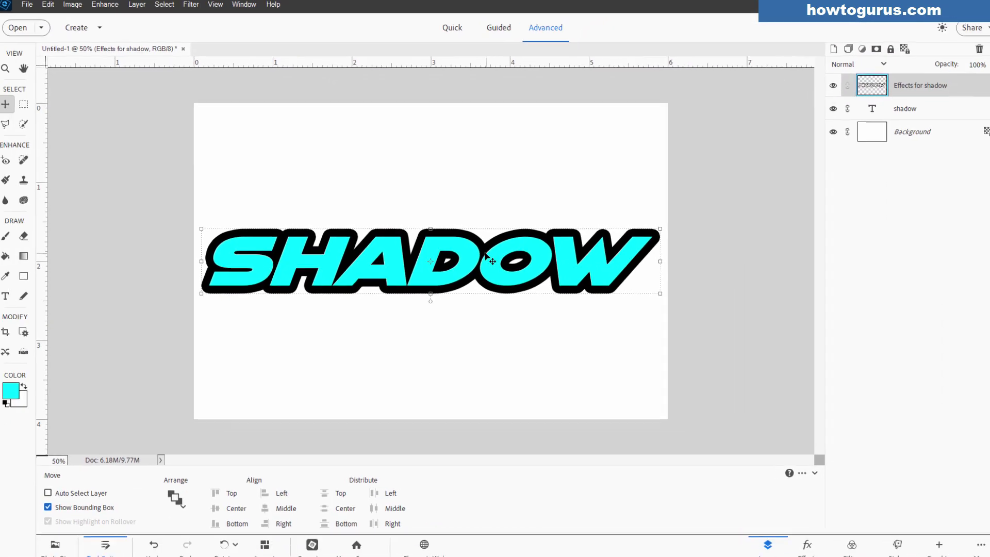
Load the Effects for shadow layer as a selection and reset to default black colours.
key(ctrl)
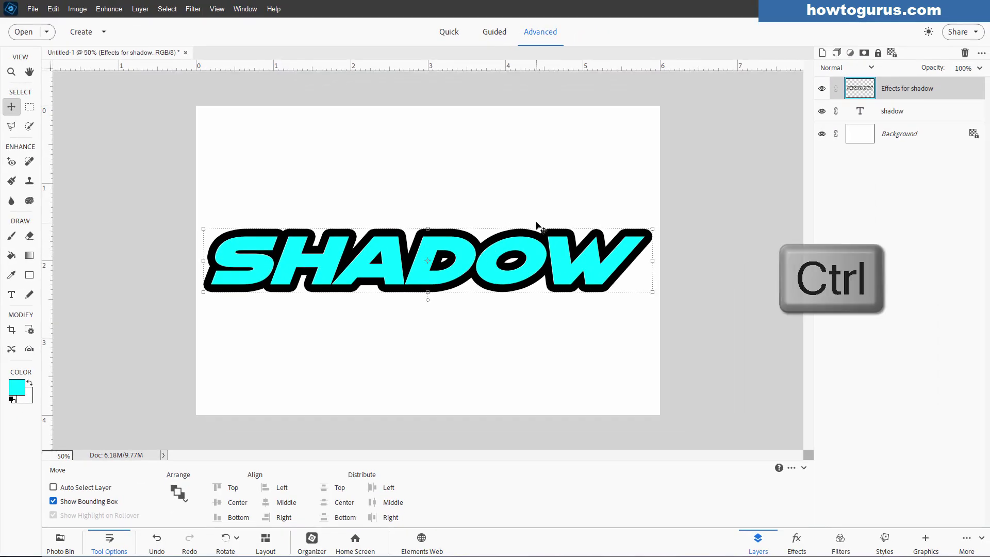
ctrl+click(859, 91)
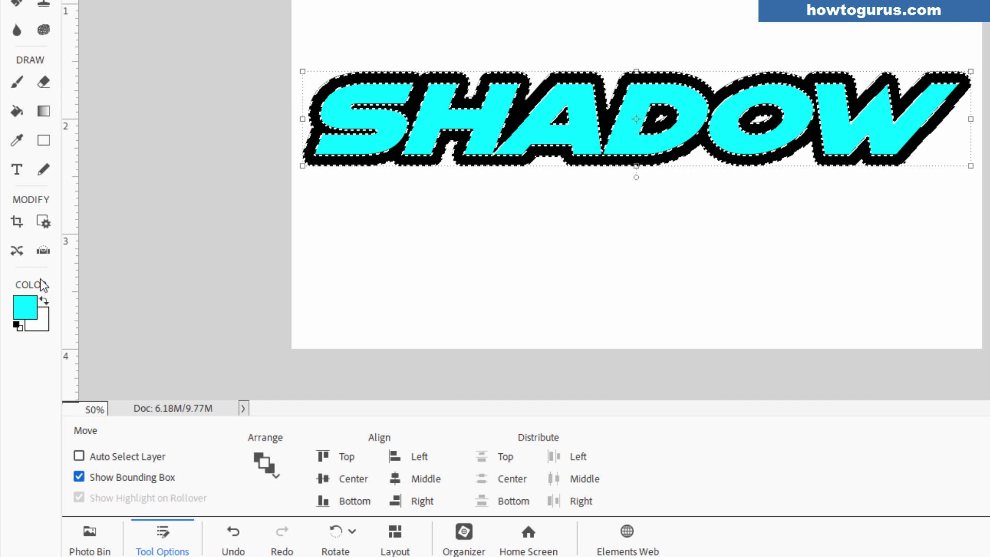
click(15, 374)
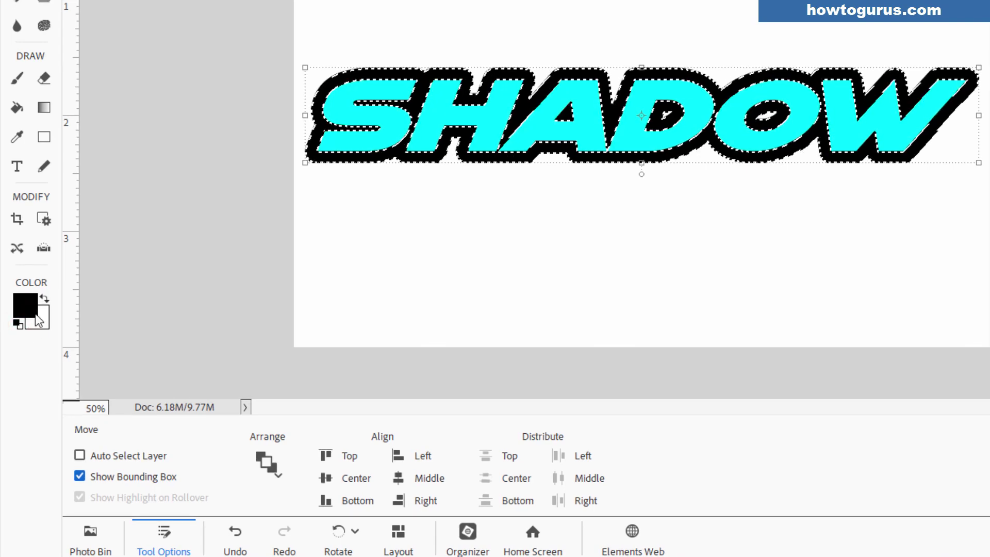
Pick the Silver gradient from the Metals set in the Gradient tool.
click(44, 108)
click(119, 457)
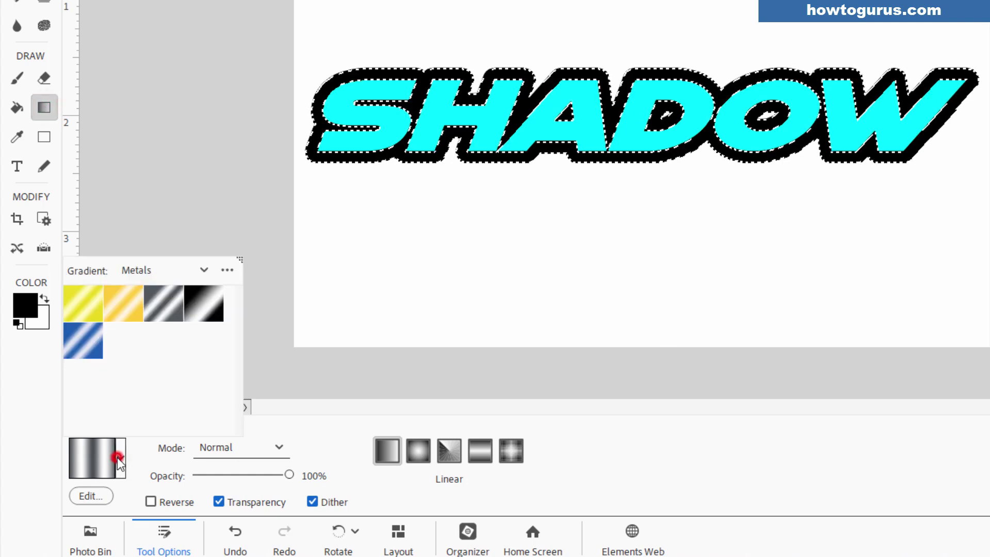
click(133, 271)
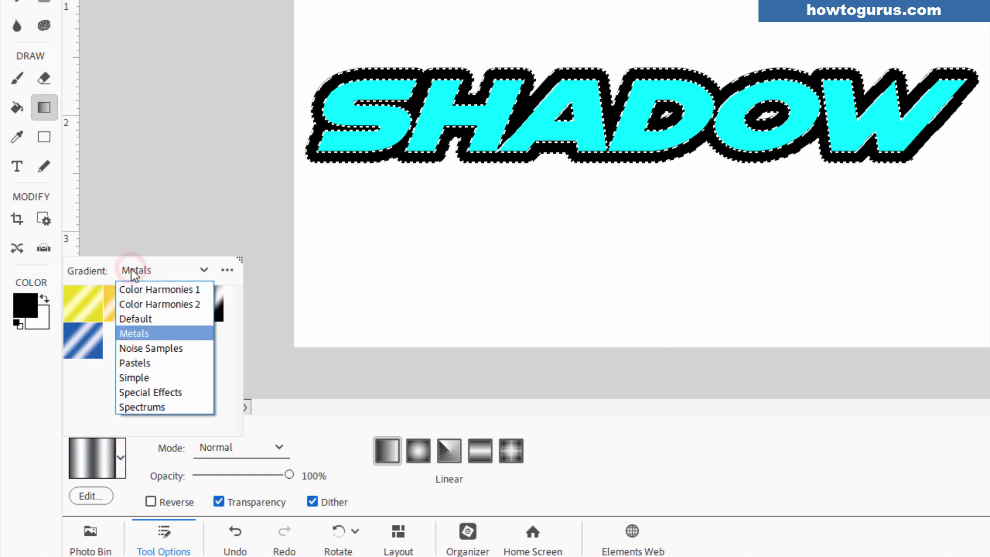
click(138, 316)
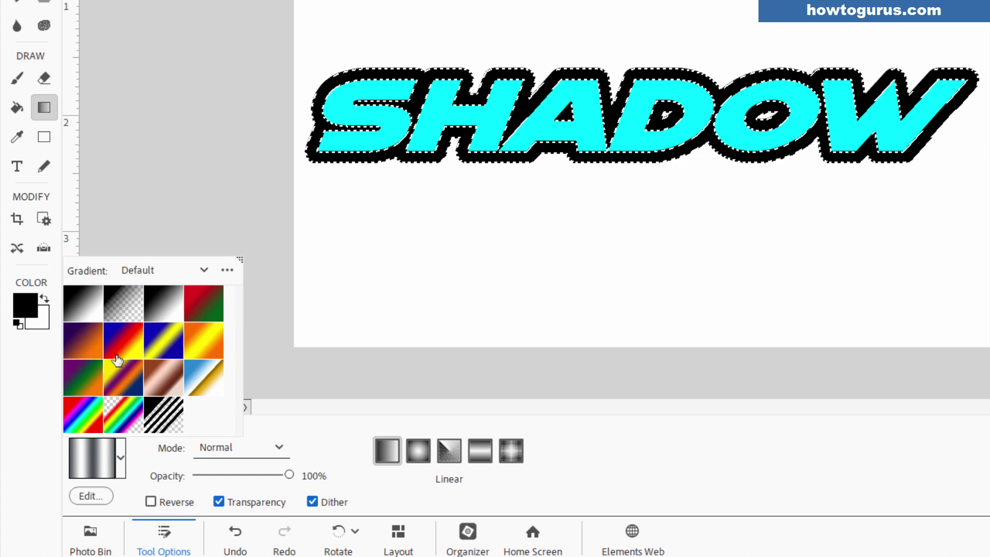
click(140, 270)
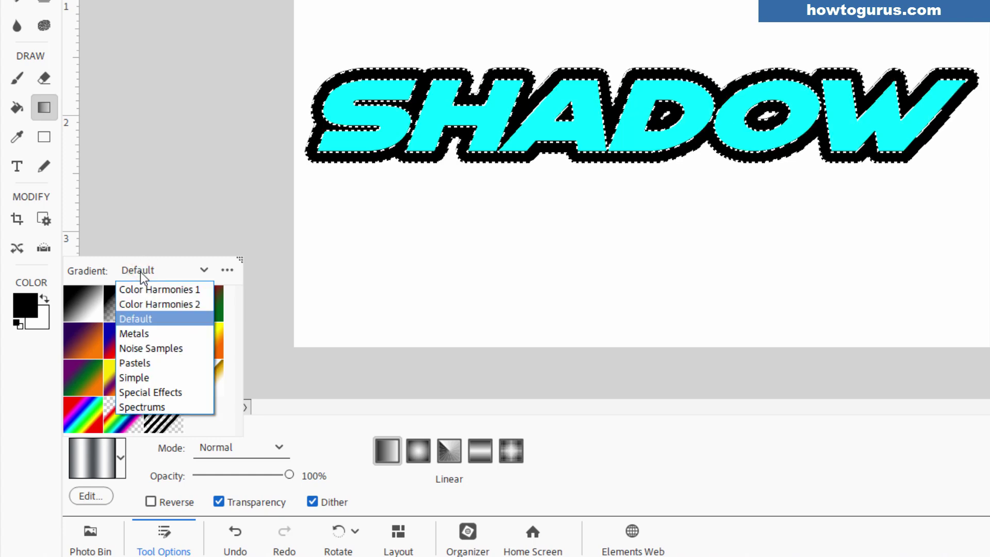
click(152, 333)
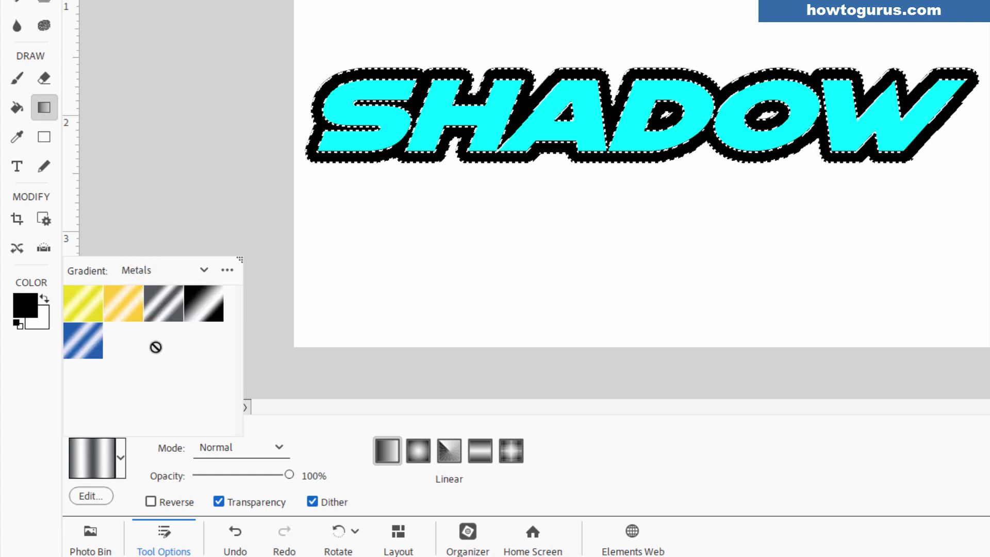
click(167, 312)
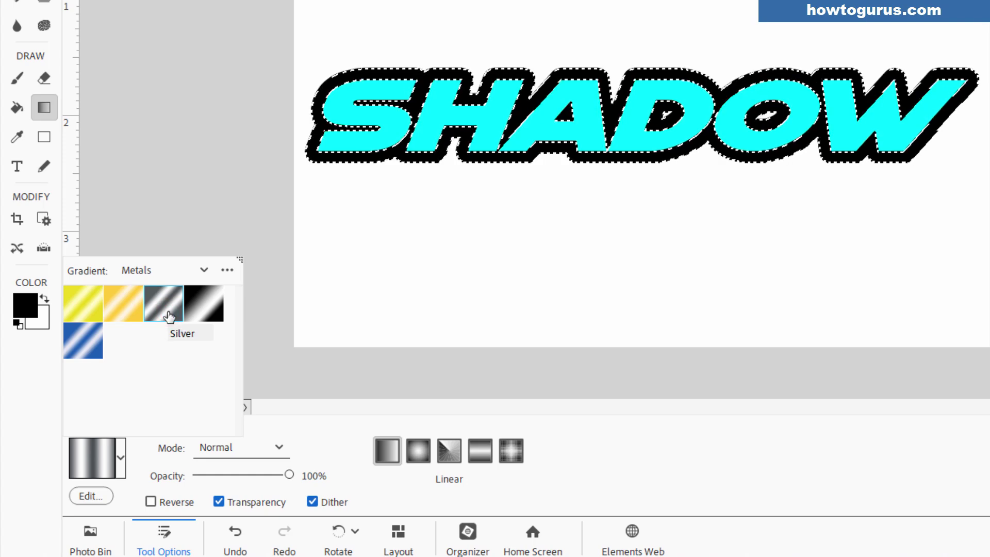
Fill the outline selection with a vertical Silver gradient, then deselect.
double_click(163, 311)
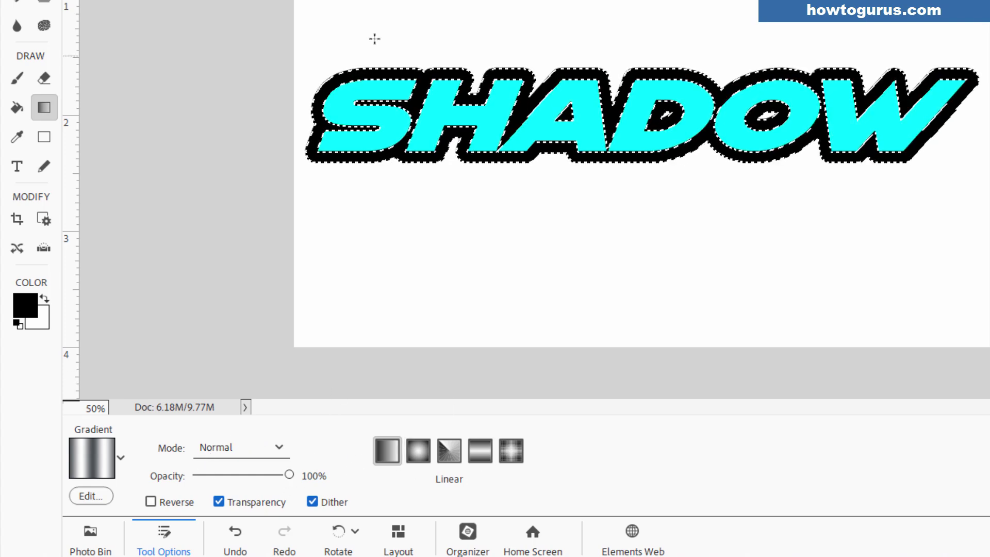
drag(366, 4, 906, 220)
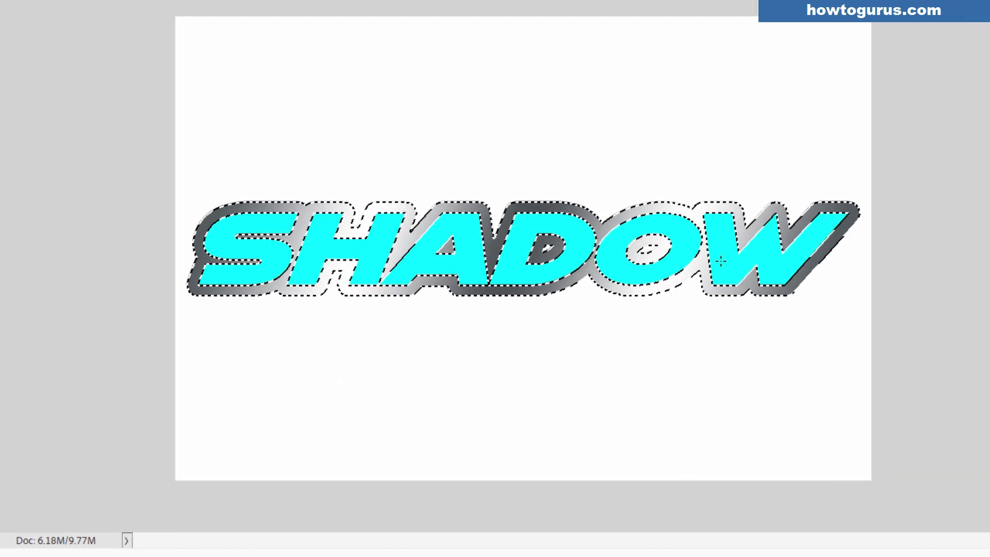
key(ctrl+d)
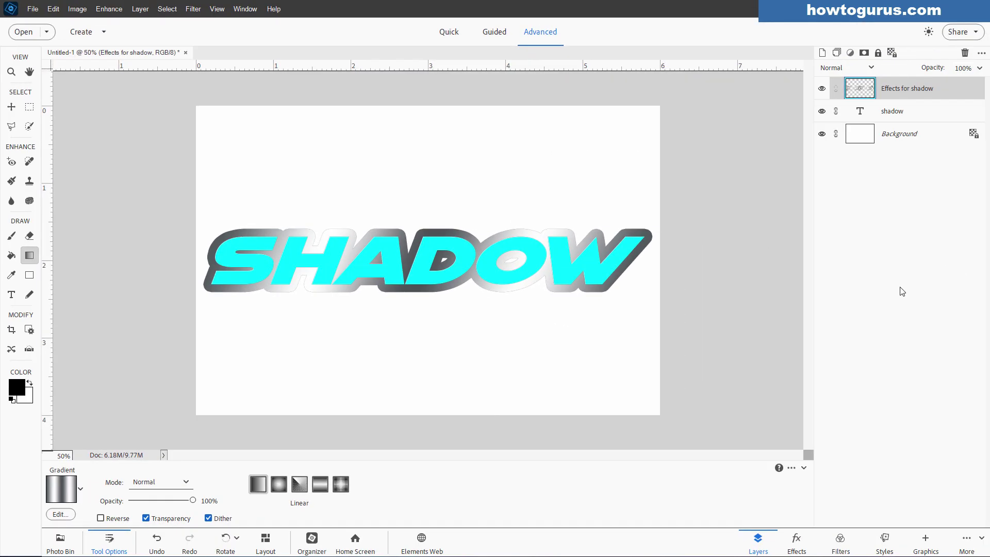
Place the purple starry galaxy background from Graphics > Backgrounds behind the SHADOW text.
click(926, 539)
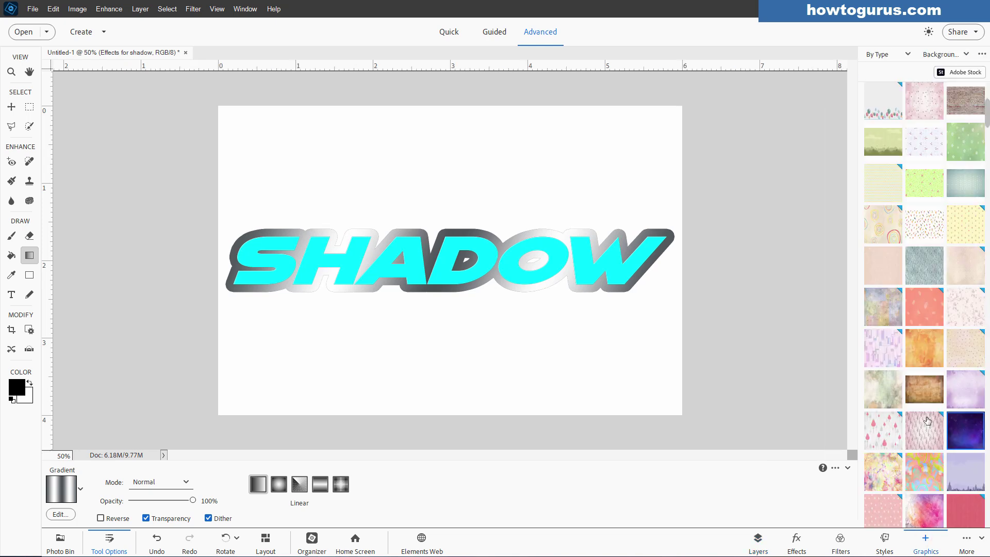
click(965, 54)
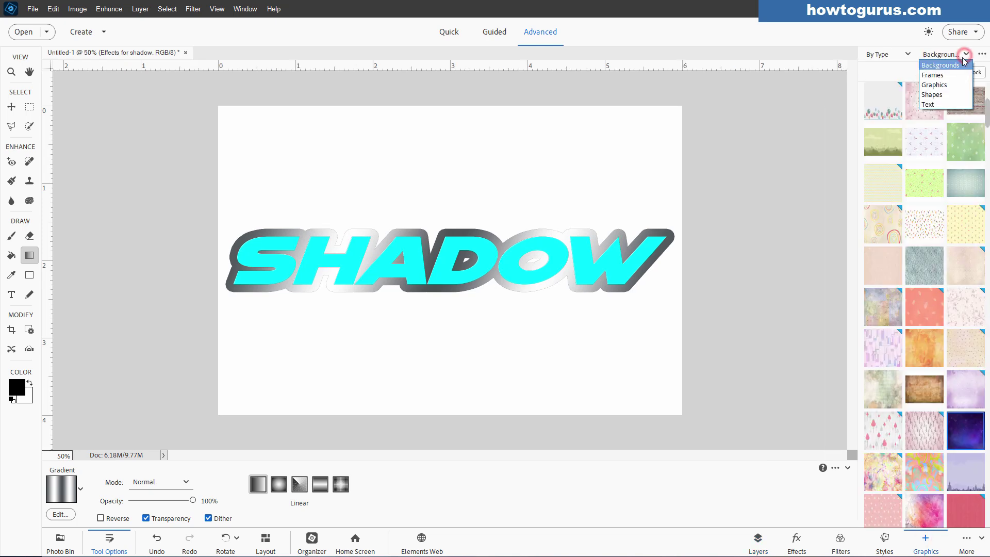
click(955, 65)
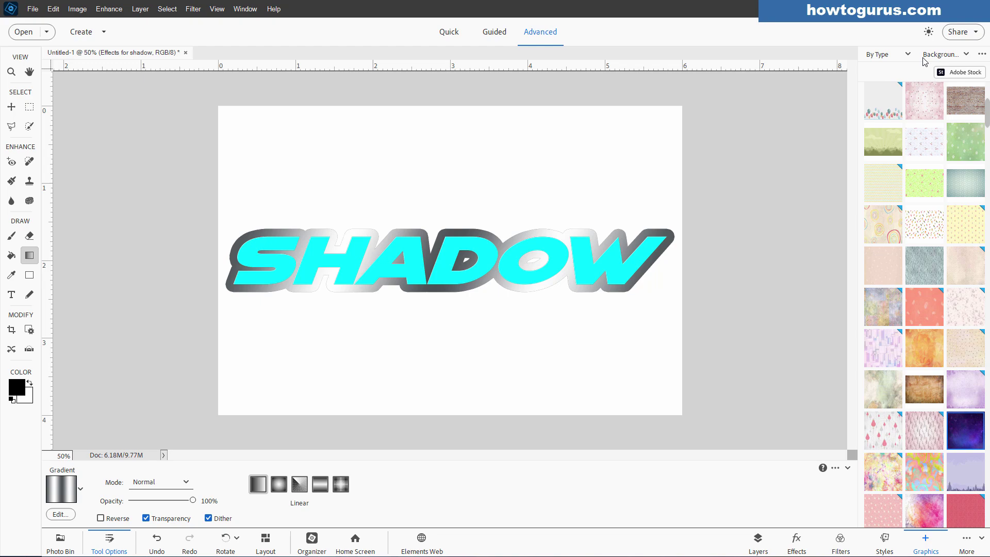
scroll(961, 251, up, 3)
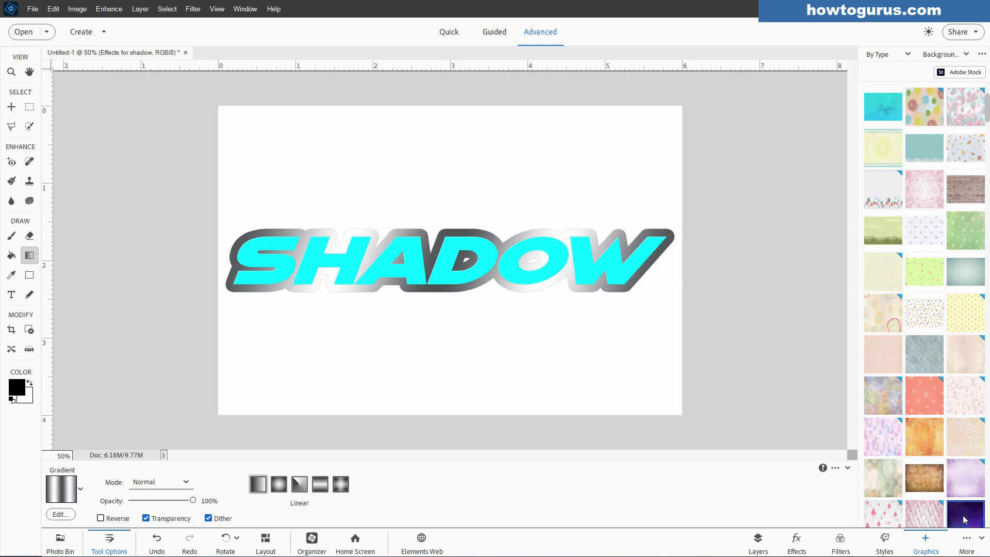
double_click(964, 518)
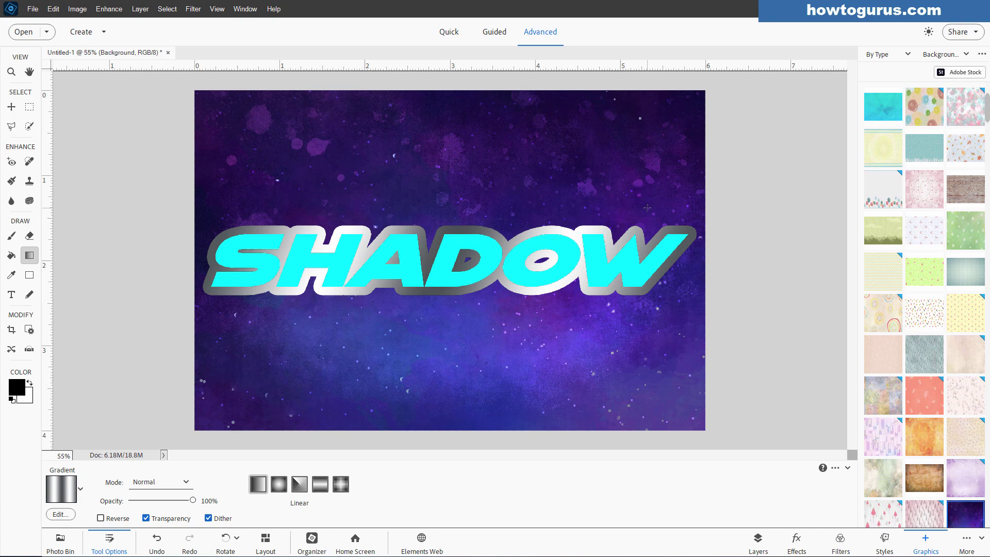
scroll(648, 208, up, 1)
scroll(649, 217, up, 1)
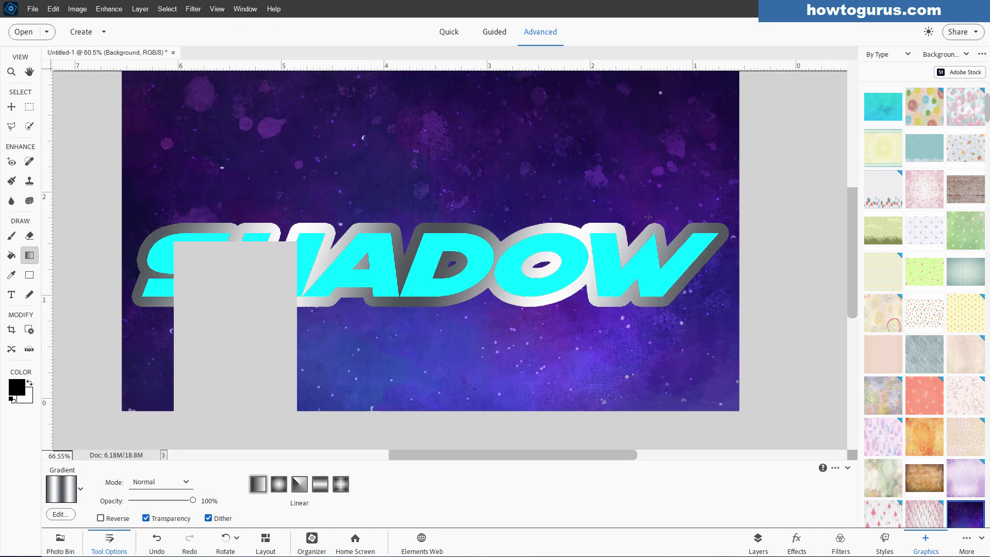
drag(616, 457, 608, 456)
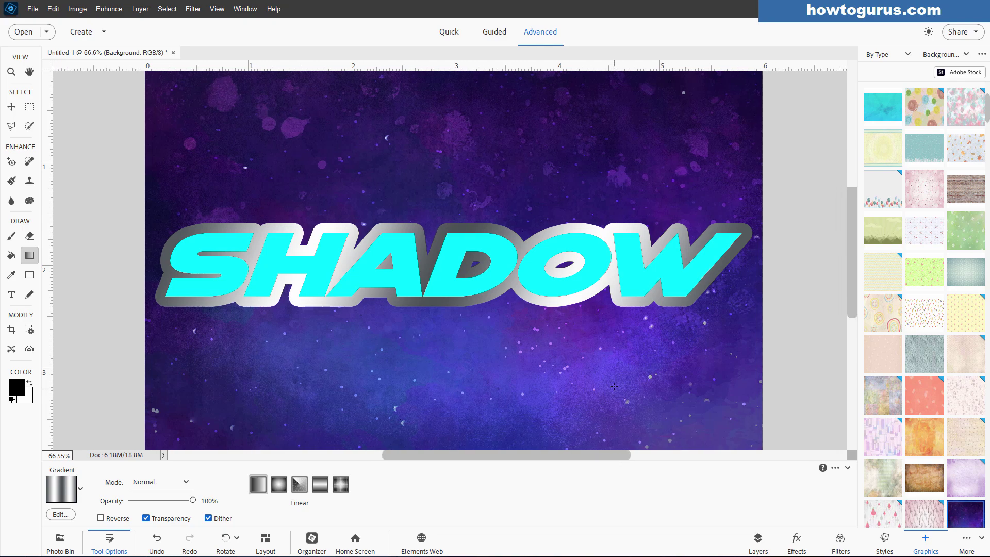
drag(579, 366, 570, 343)
key(ctrl+z)
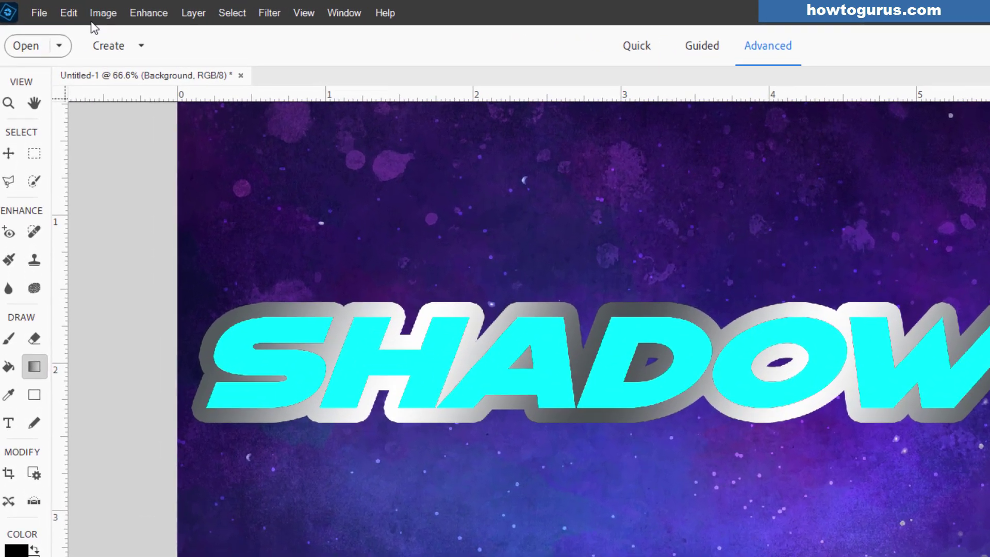
click(55, 12)
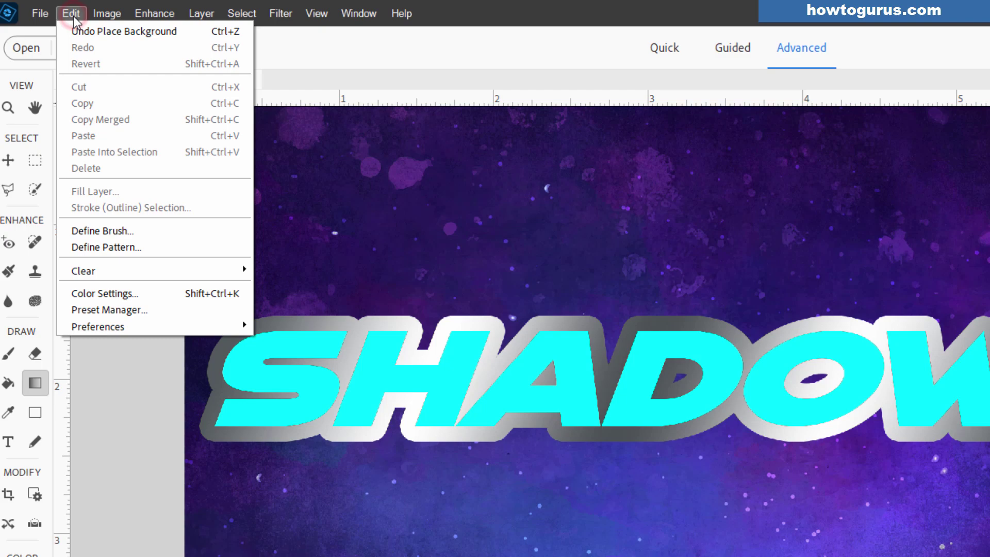
mouse_move(130, 323)
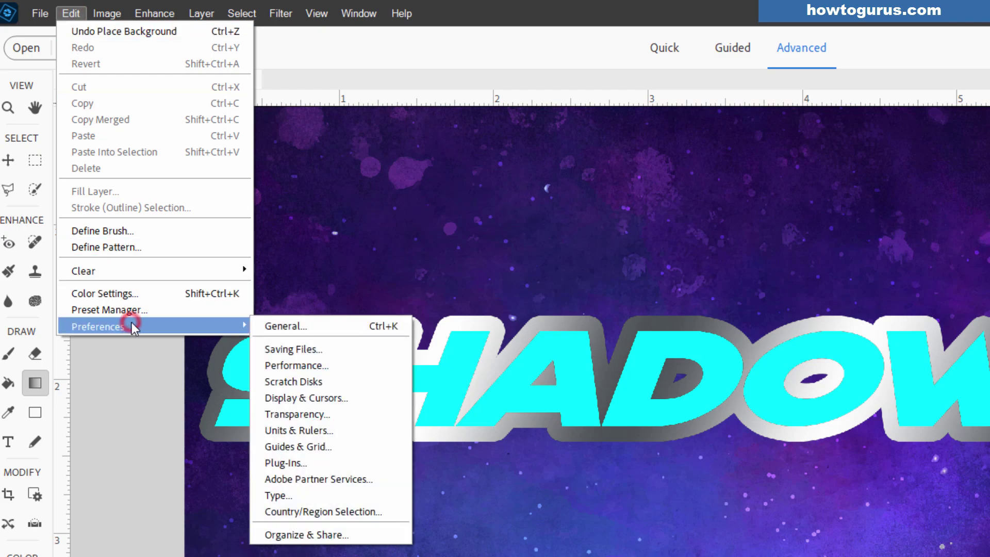
click(283, 330)
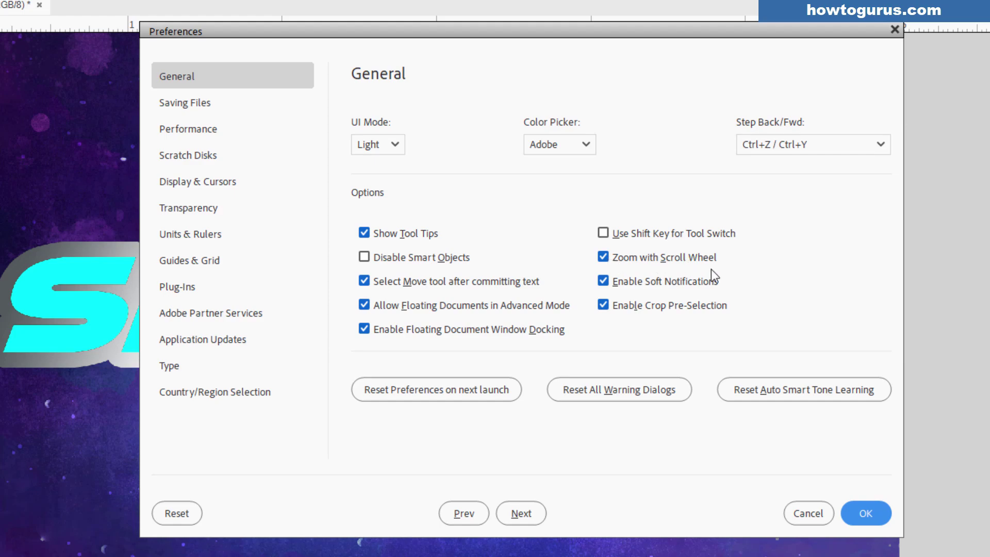
click(809, 514)
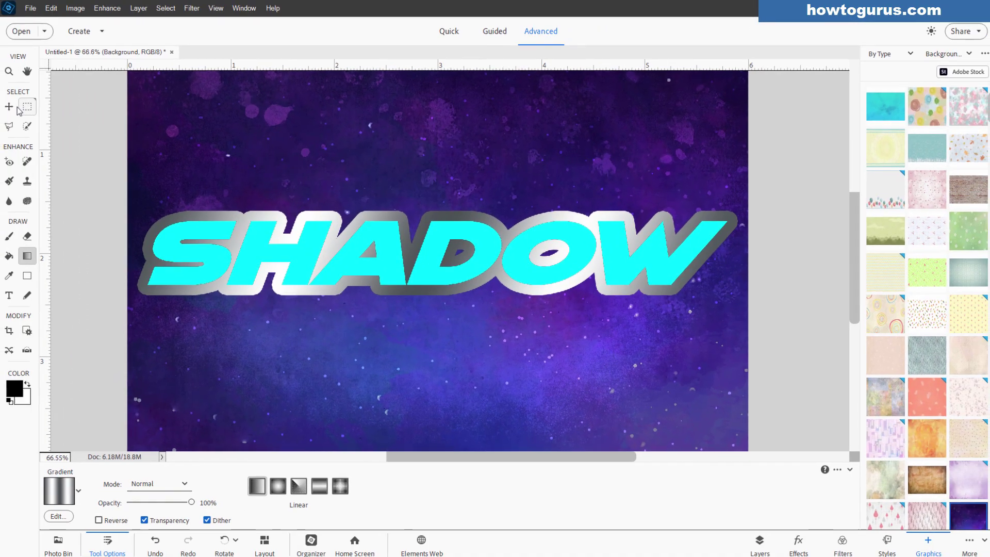
With the Move tool active, select the Effects for shadow layer in the Layers panel.
key(v)
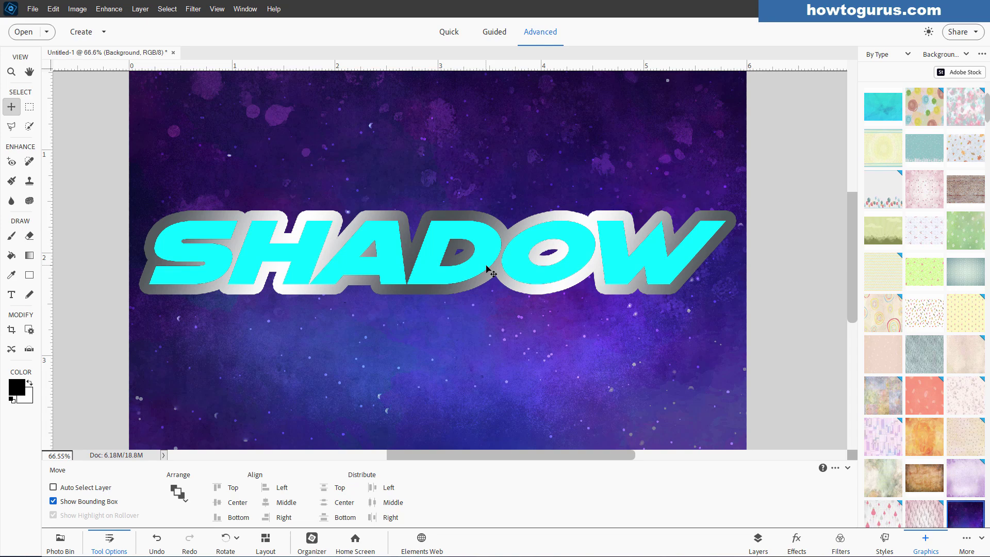
click(758, 542)
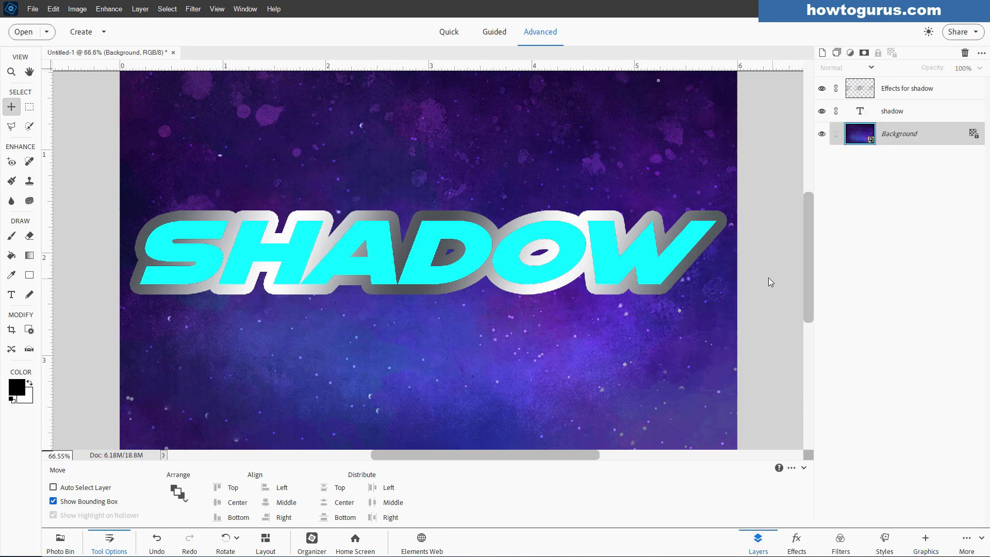
click(928, 91)
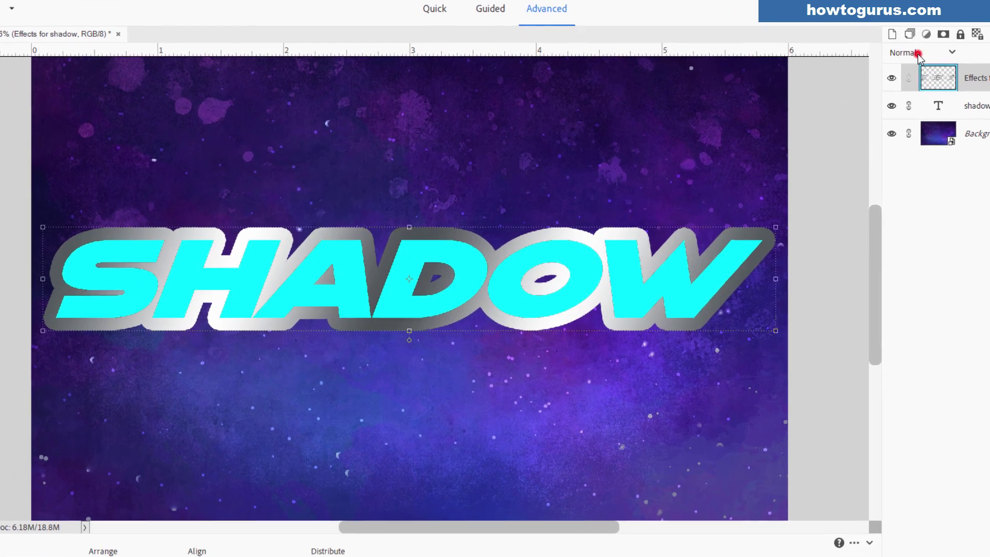
Try Multiply, Darker Color, Lighten and Overlay blend modes, settling on Color Dodge.
click(841, 68)
click(917, 113)
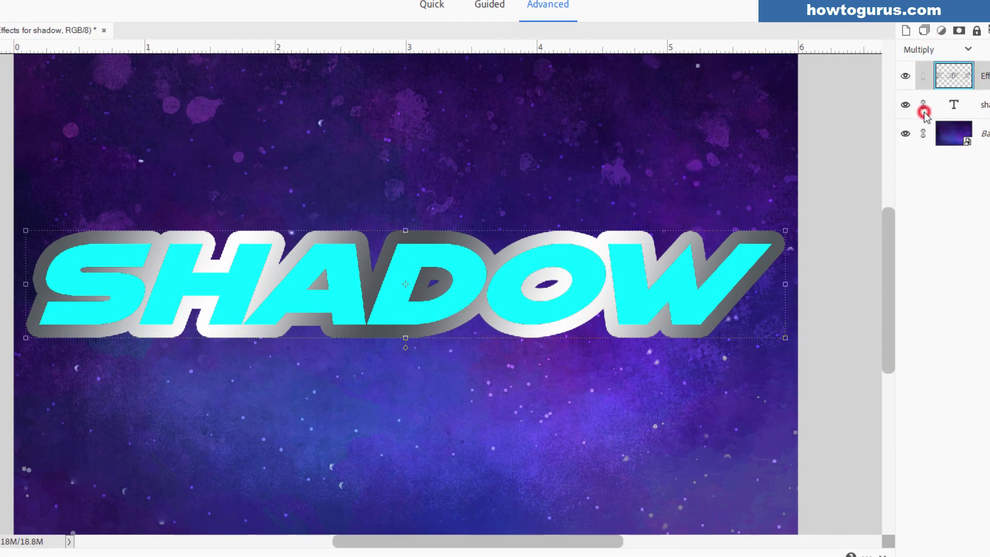
click(928, 51)
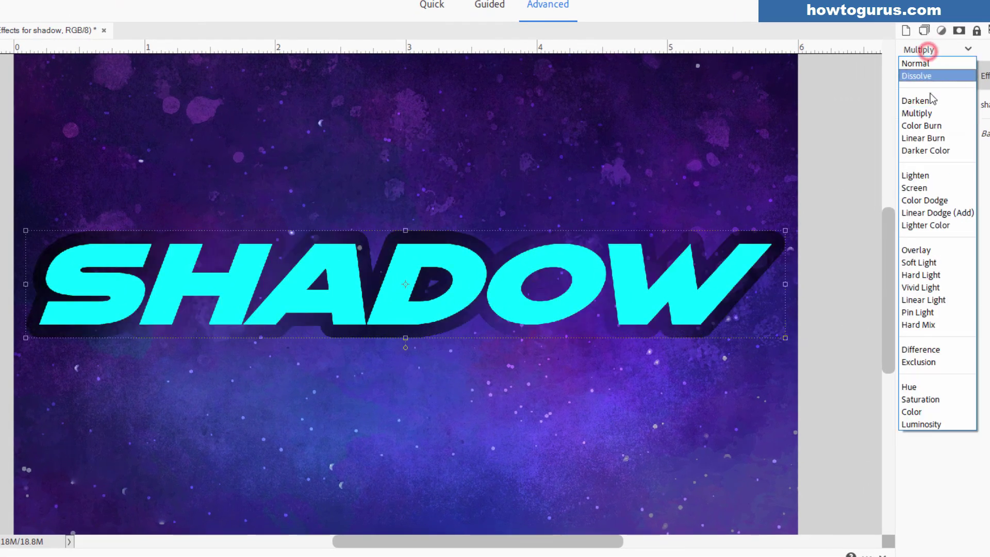
click(936, 151)
click(923, 49)
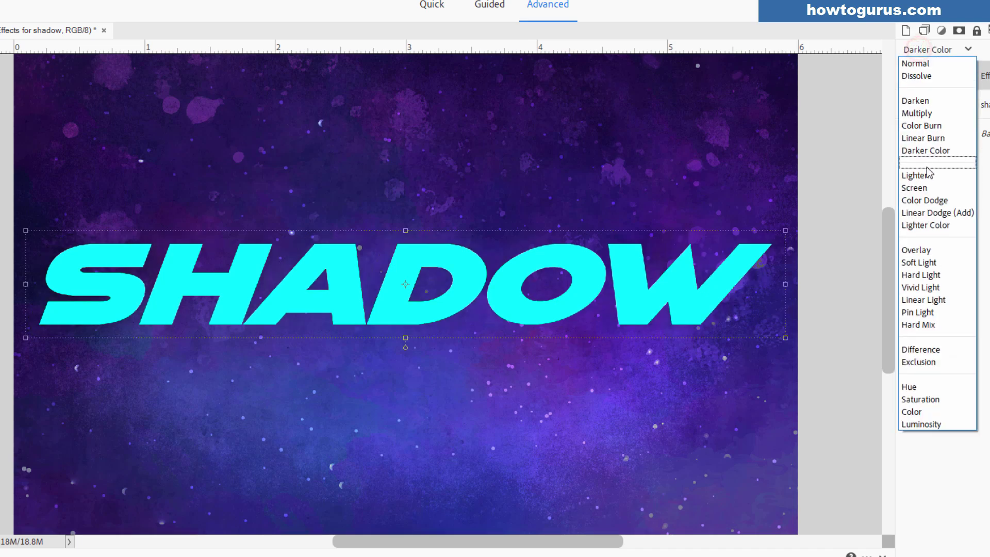
click(929, 178)
click(925, 50)
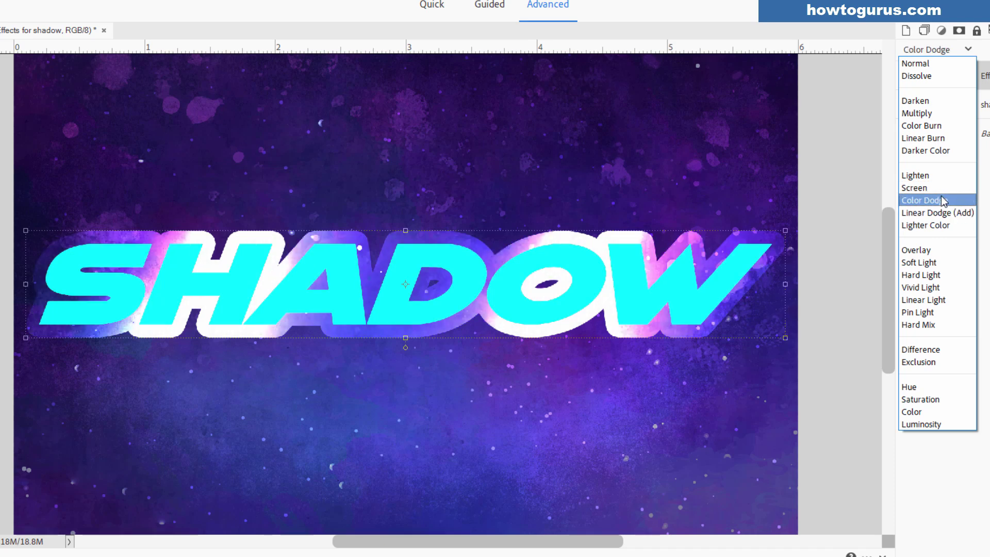
click(931, 175)
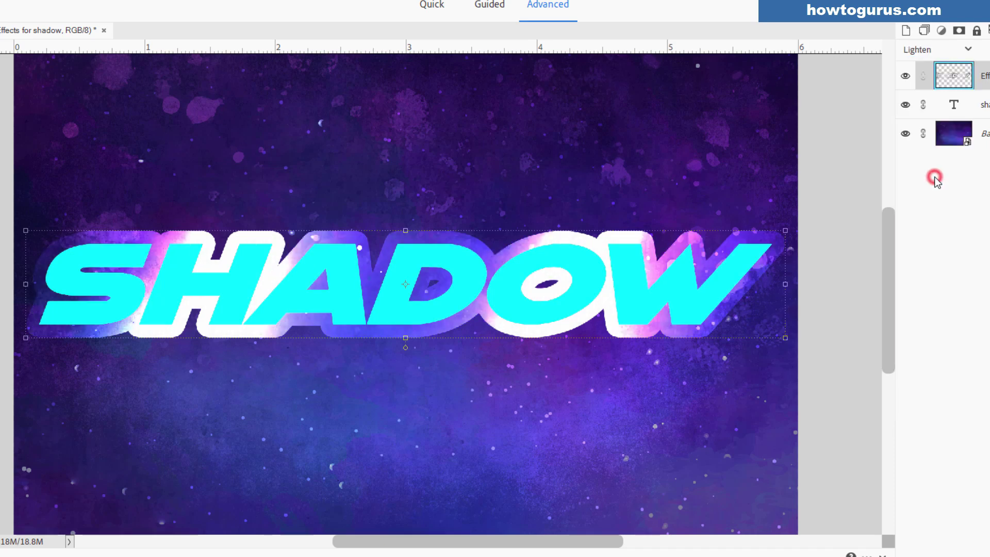
click(930, 50)
click(922, 249)
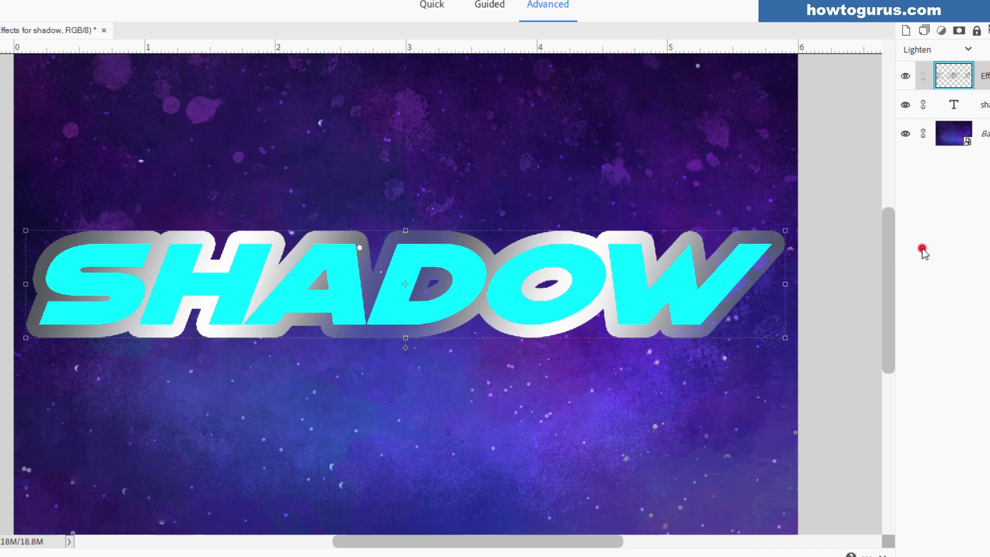
click(917, 52)
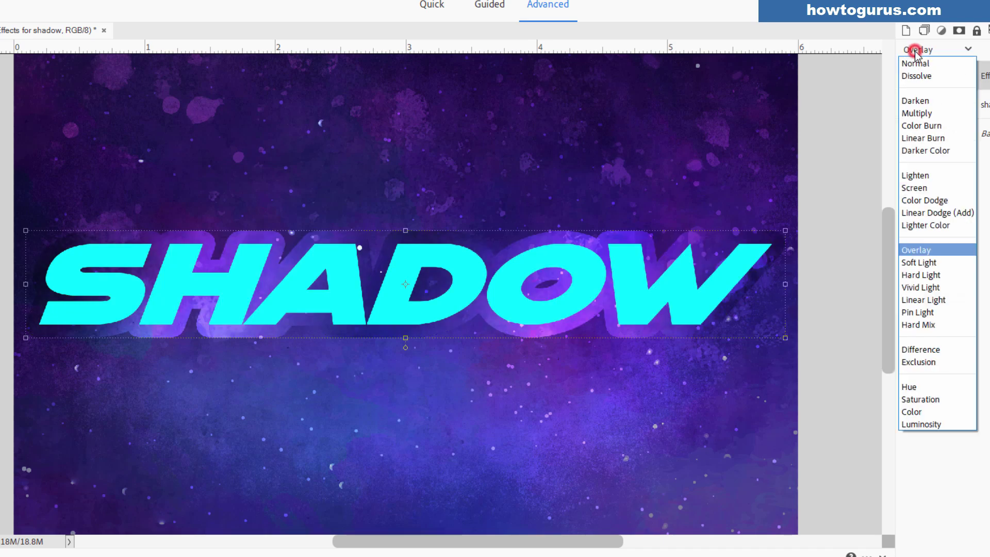
click(933, 201)
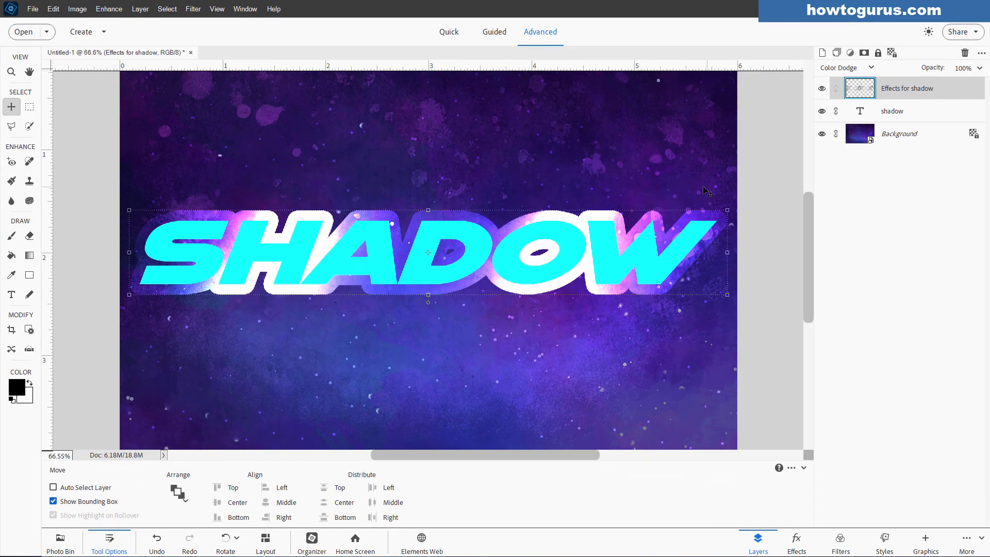
Select the shadow text layer and bring up the Layer menu.
click(902, 113)
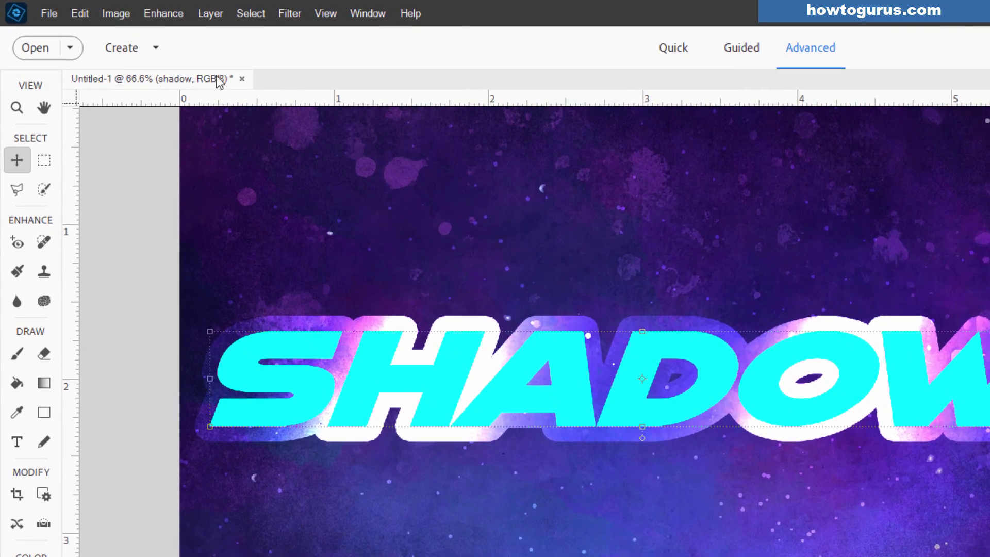
click(140, 9)
Give the shadow text layer a drop shadow: 131° angle, 10 px distance, 57% opacity, 7 px size.
click(236, 101)
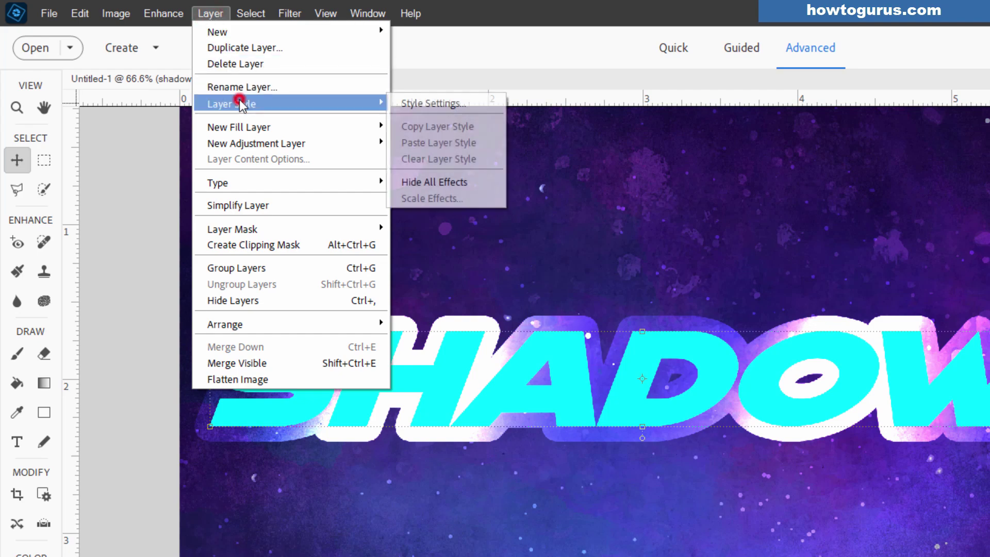
click(410, 105)
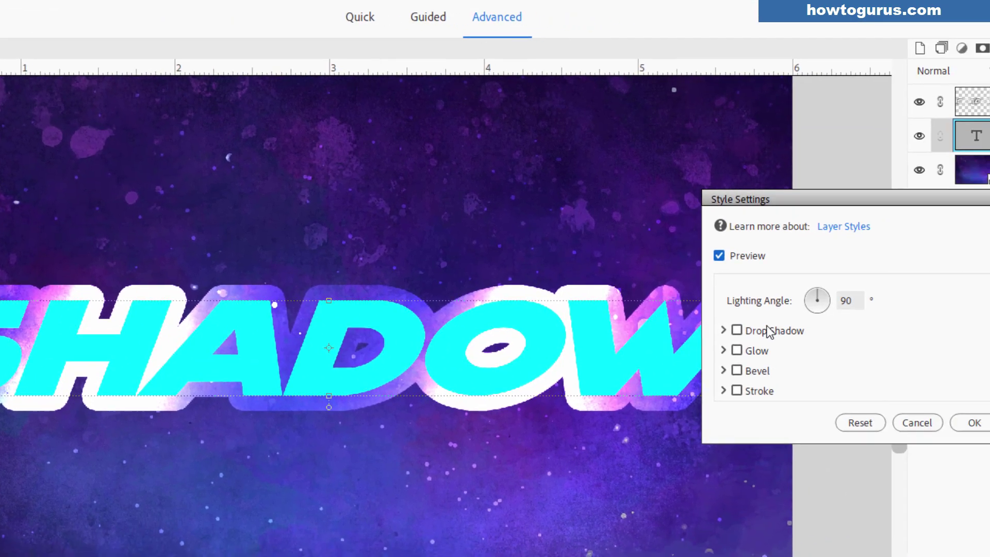
click(737, 330)
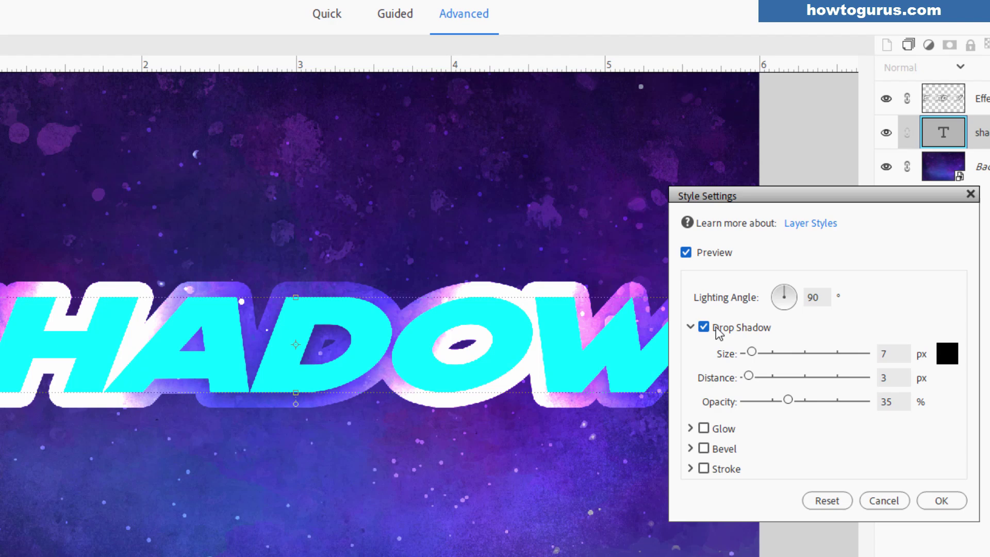
drag(789, 294, 780, 286)
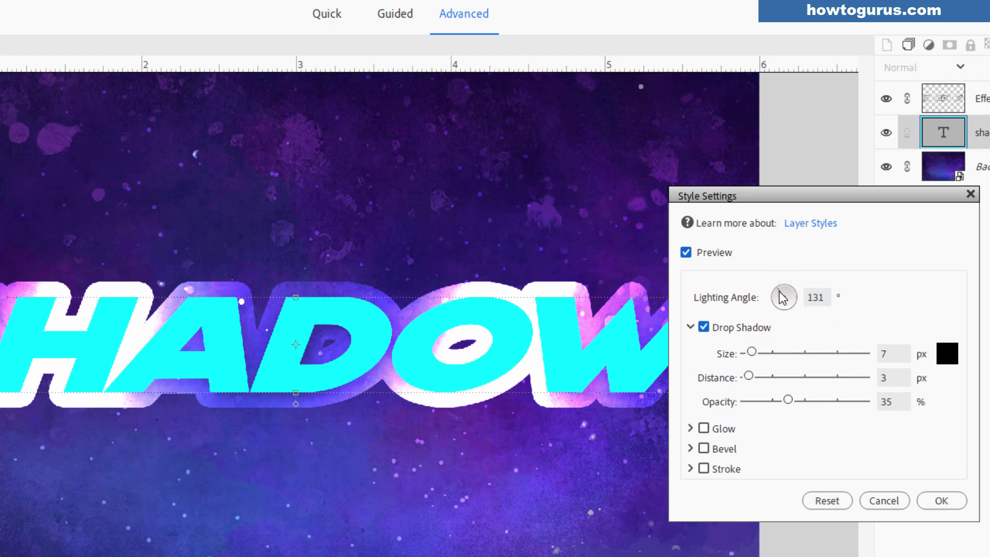
click(809, 298)
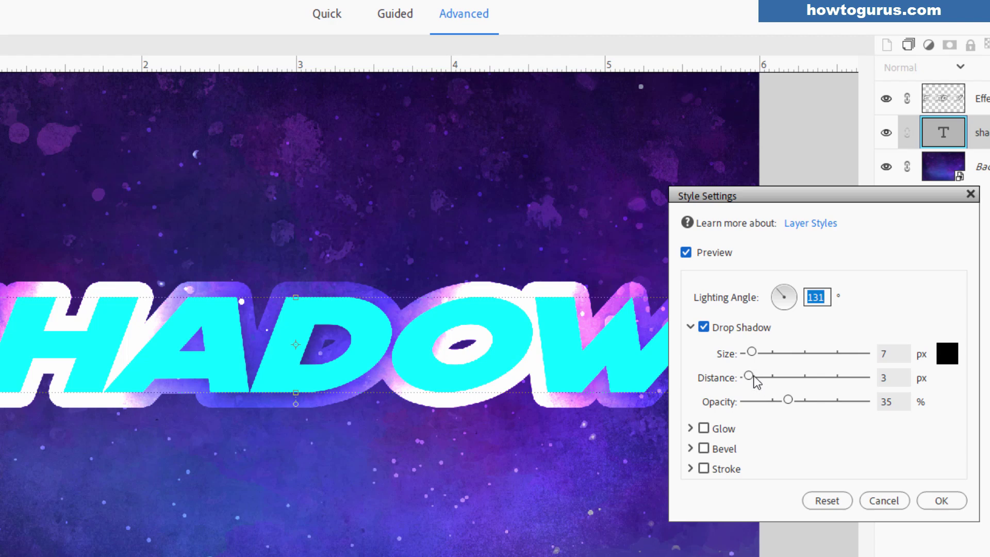
drag(754, 377, 755, 376)
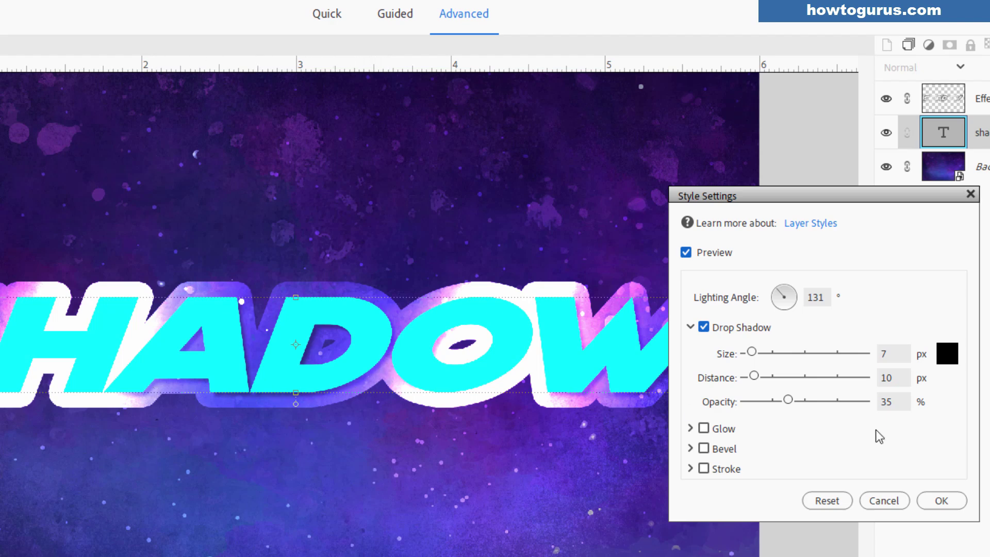
drag(787, 400, 815, 402)
click(814, 400)
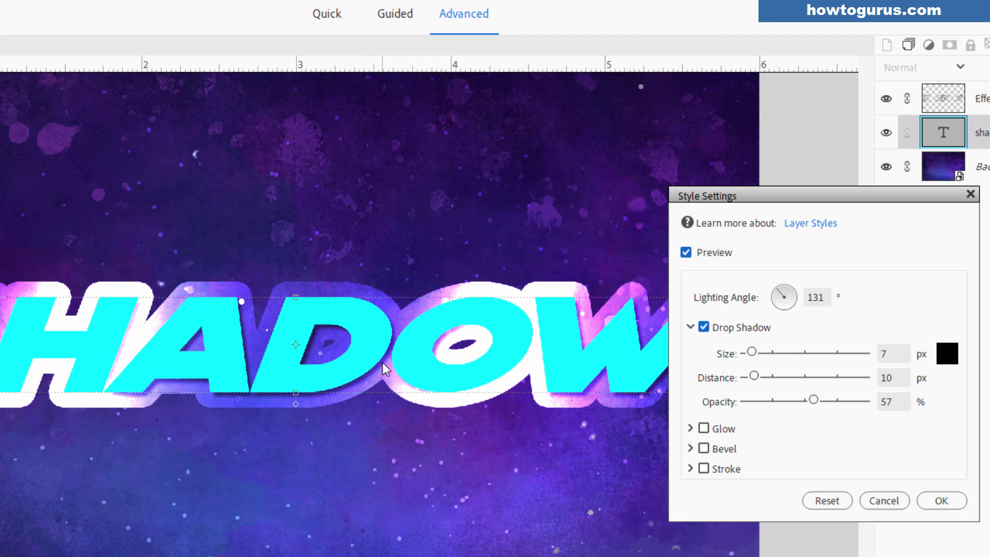
drag(750, 354, 745, 353)
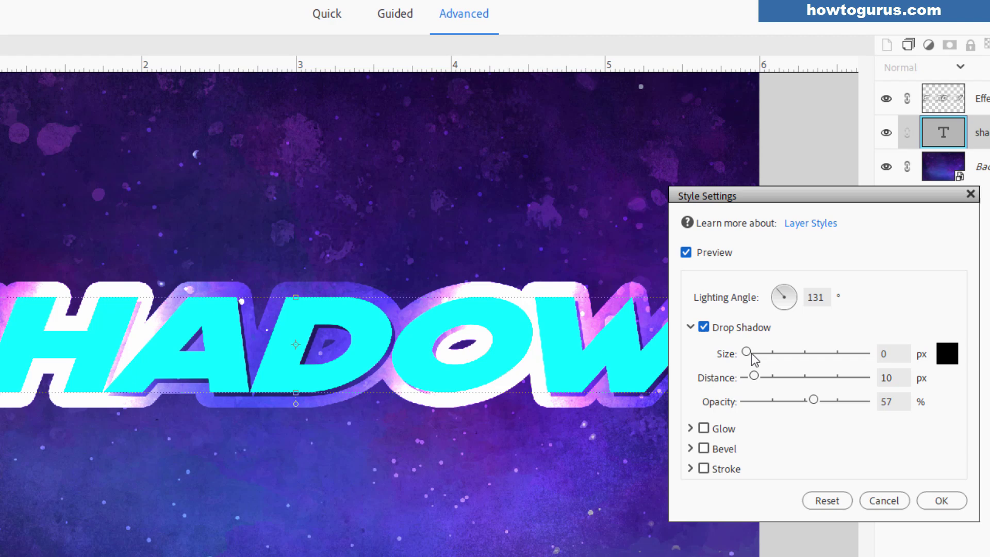
mouse_move(746, 352)
mouse_down()
mouse_move(780, 352)
mouse_move(746, 352)
mouse_up()
click(900, 354)
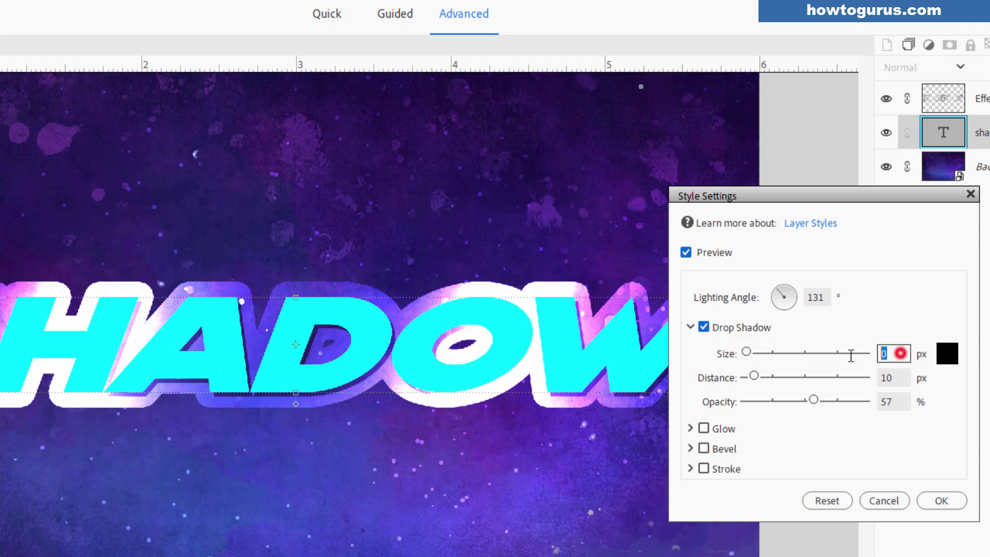
text(7)
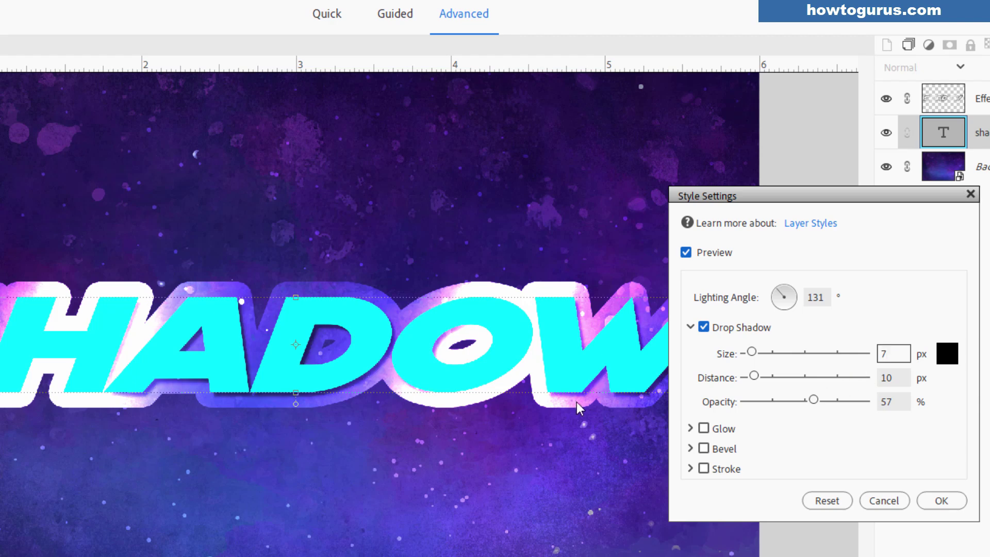
click(941, 500)
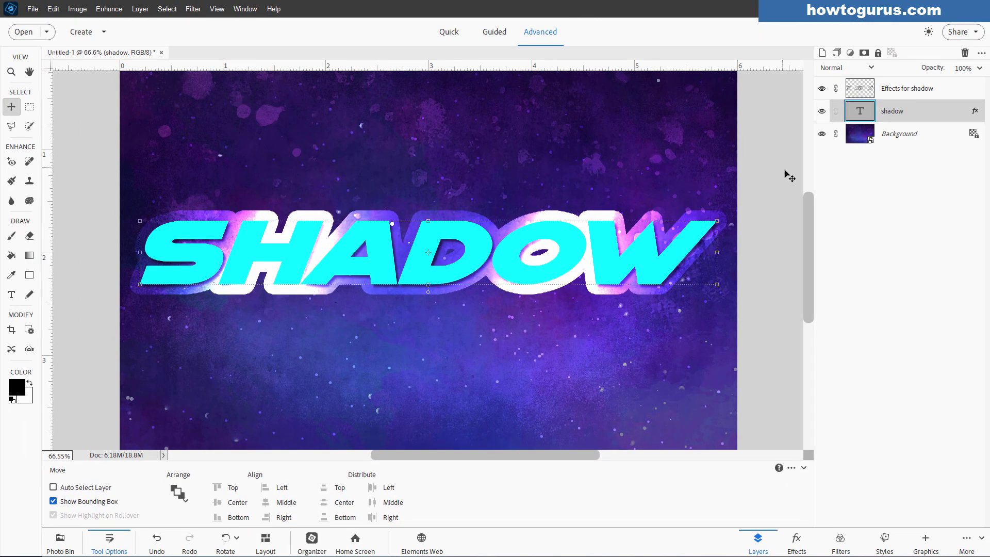
Apply the Simple Sharp Inner bevel preset from Styles > Bevels to the SHADOW text.
click(885, 540)
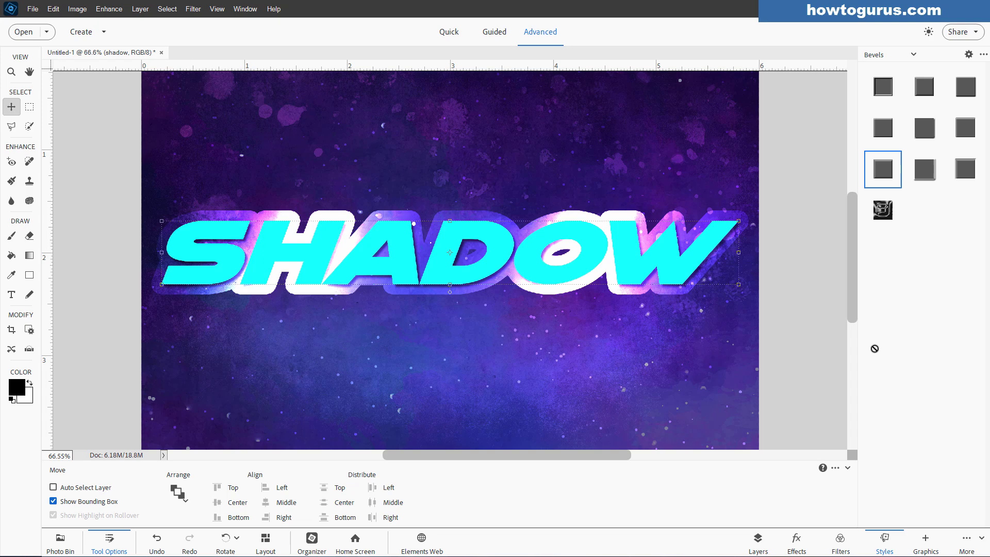
click(897, 59)
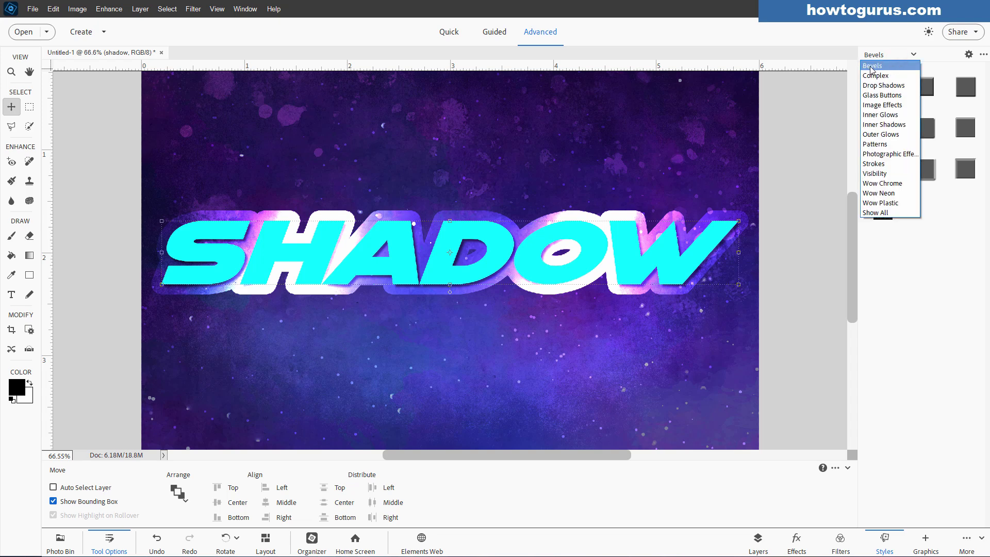
click(874, 67)
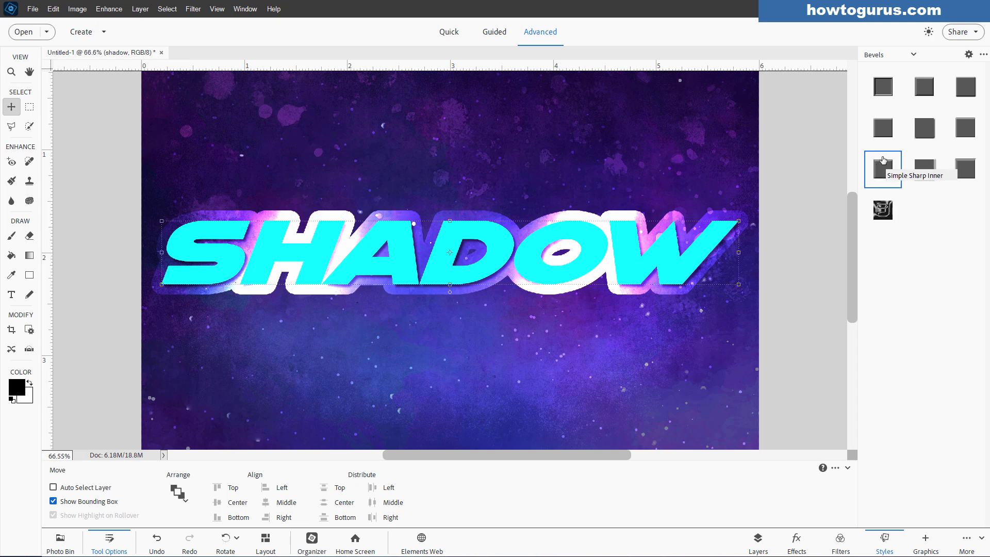
click(881, 170)
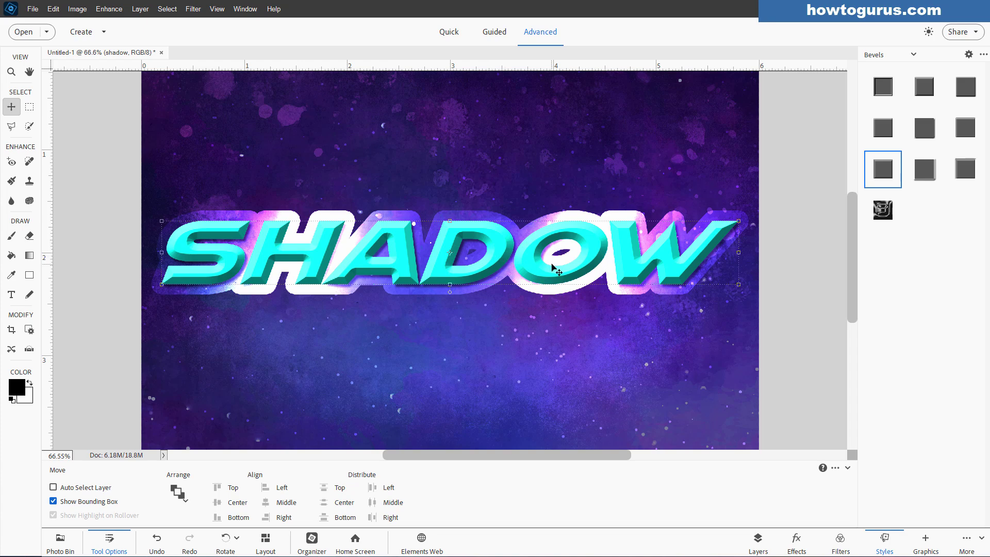
Reduce the text layer's bevel size to 6 px in its style settings.
click(756, 536)
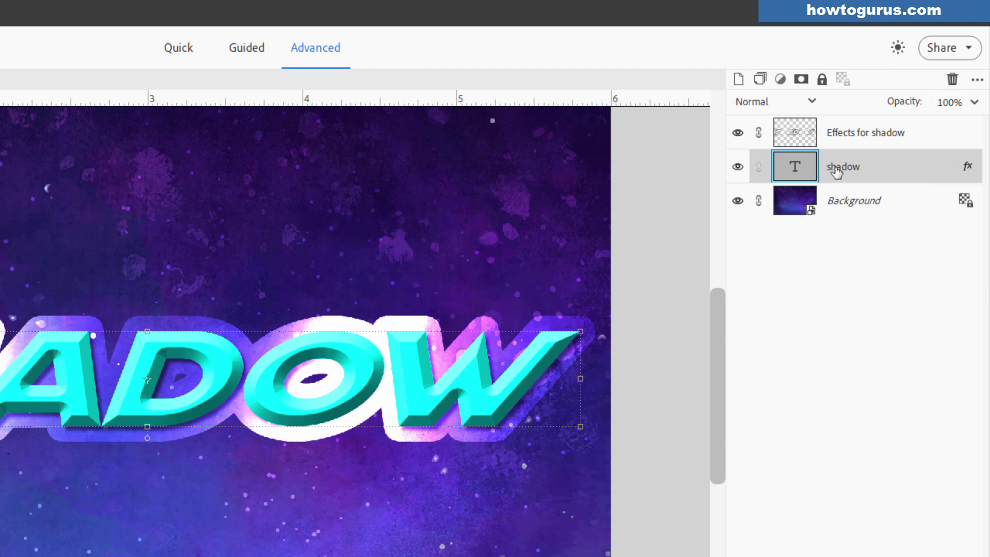
click(968, 169)
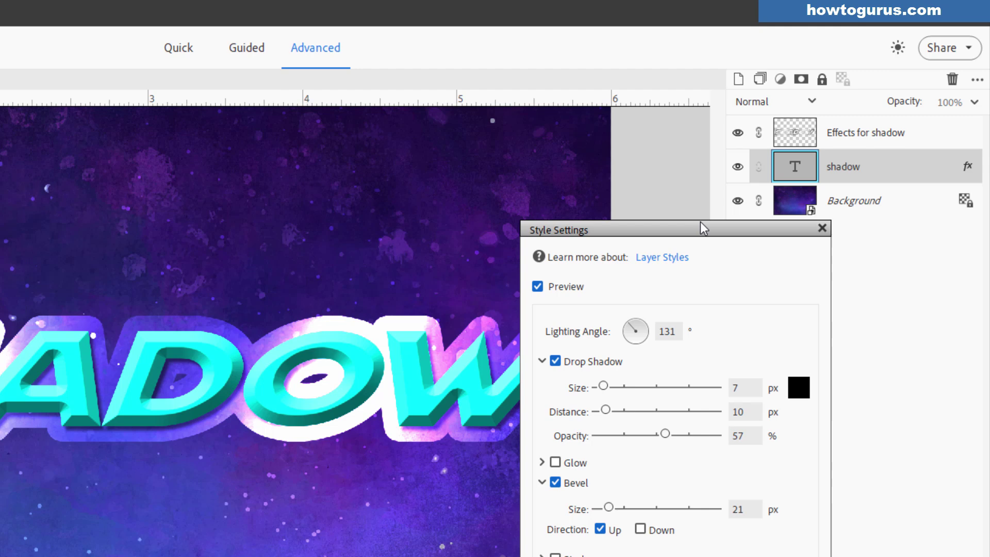
drag(673, 225, 705, 209)
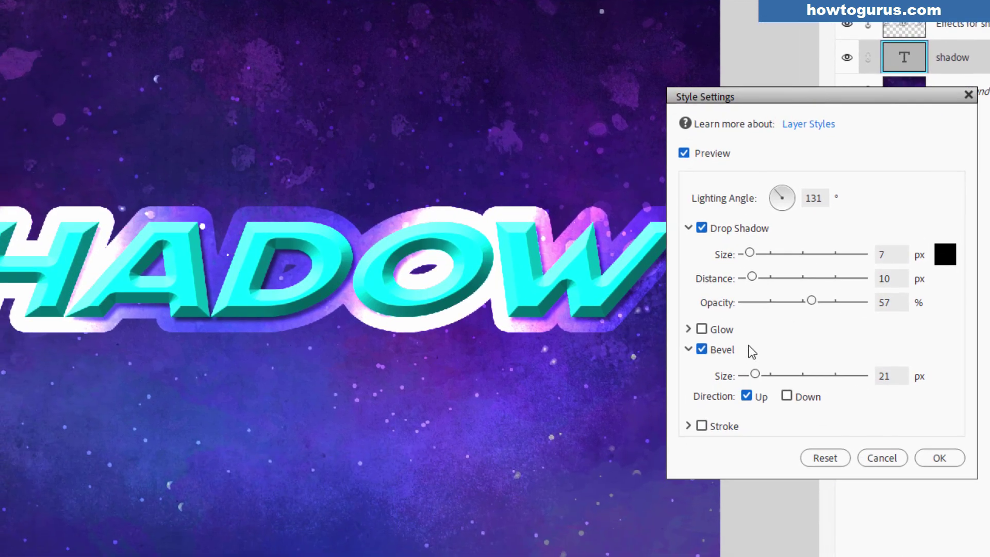
drag(755, 374, 749, 376)
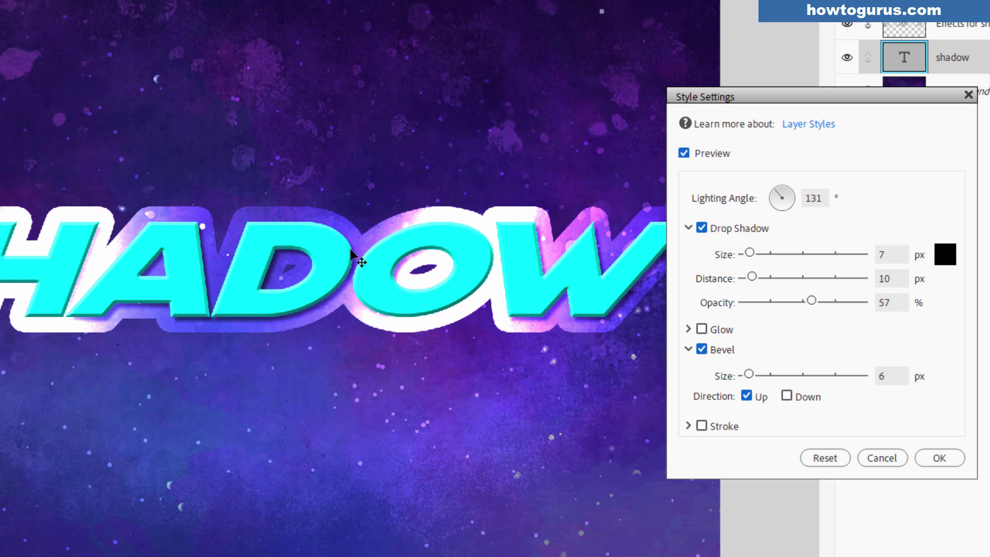
click(936, 458)
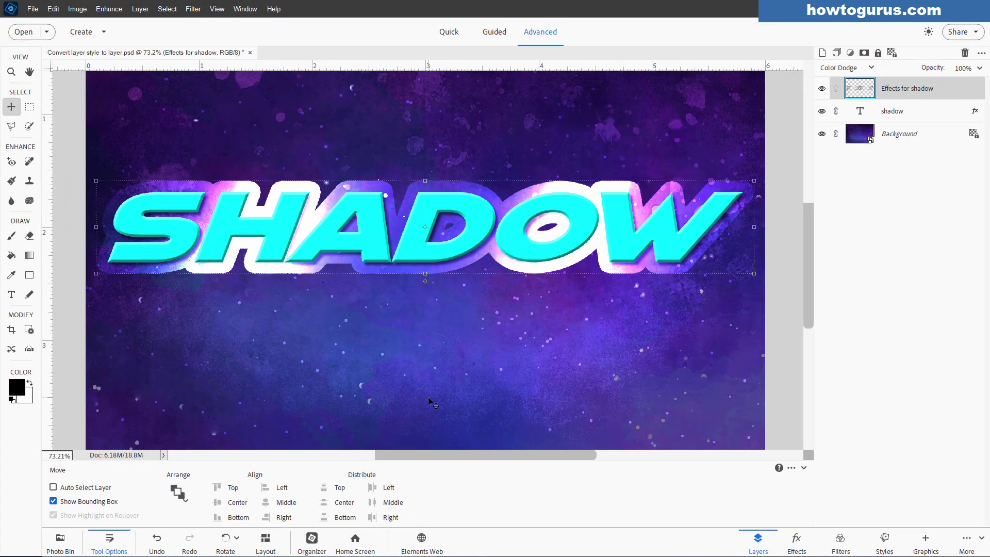
Add a drop shadow to the Effects for shadow layer: 13 px size, 18 px distance, 57% opacity.
scroll(427, 397, up, 1)
drag(467, 456, 465, 456)
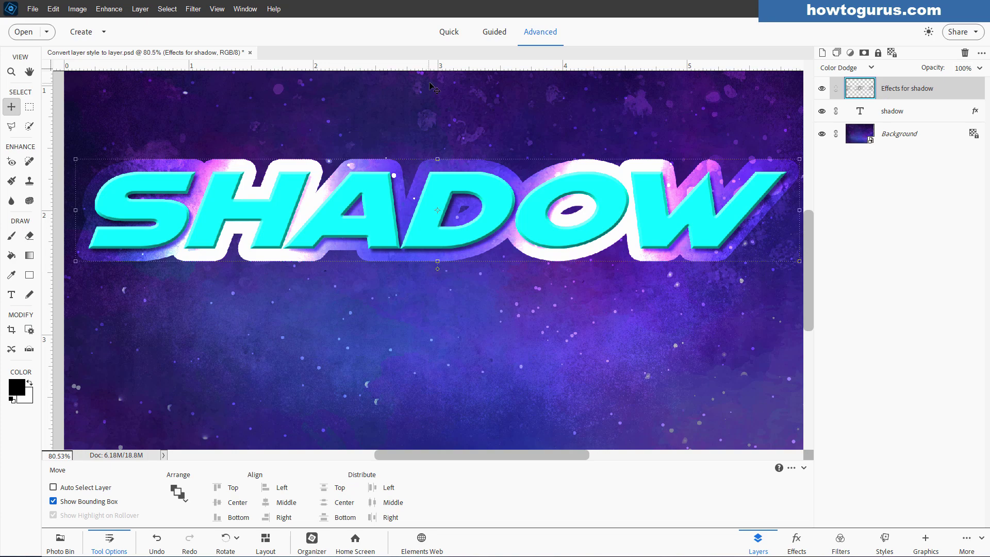
drag(808, 288, 809, 267)
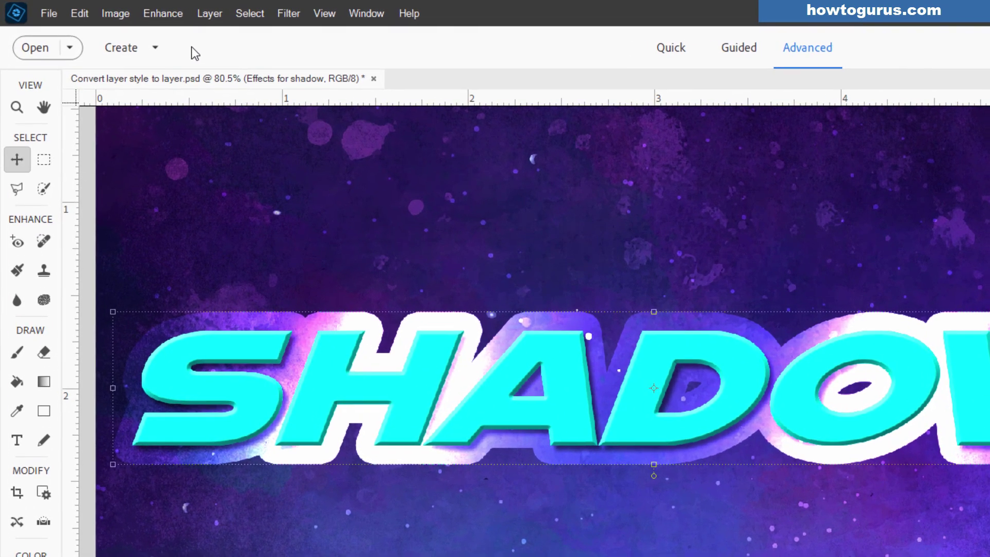
click(221, 14)
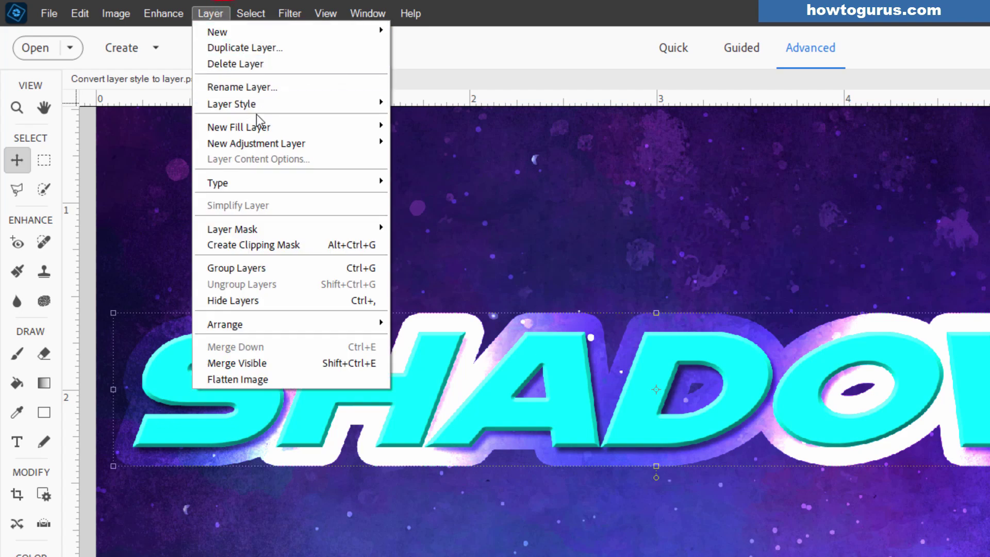
mouse_move(289, 108)
click(406, 103)
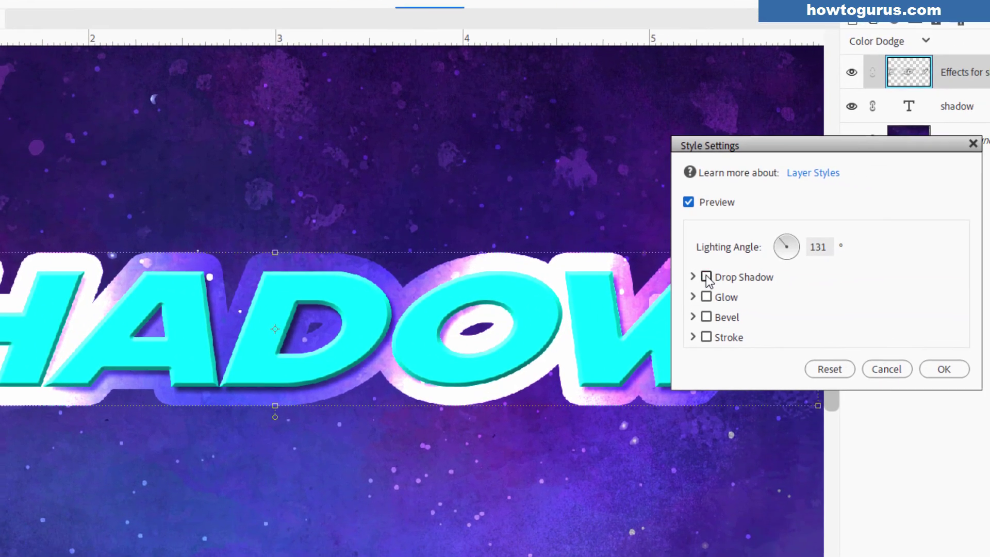
click(934, 313)
drag(737, 147, 633, 195)
drag(644, 372, 662, 376)
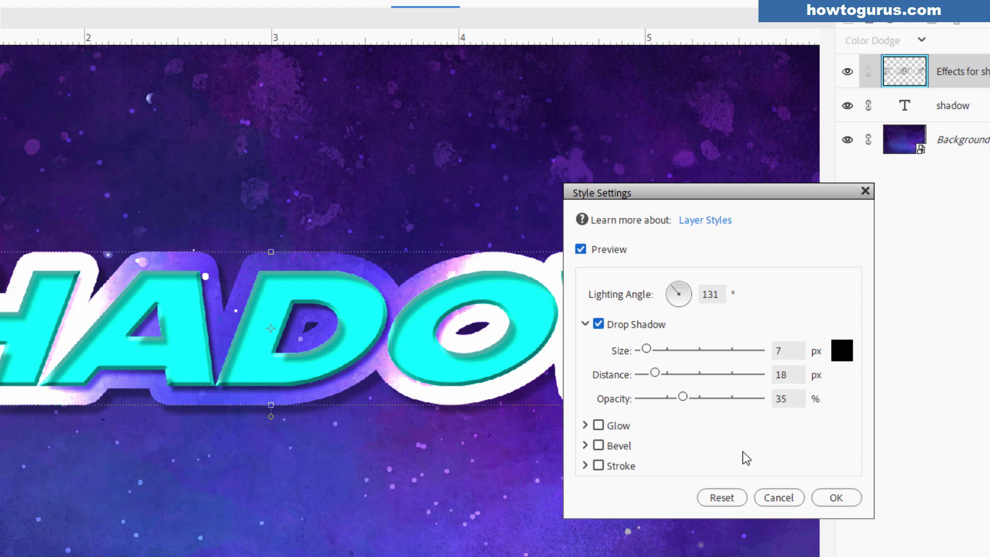
drag(683, 397, 707, 396)
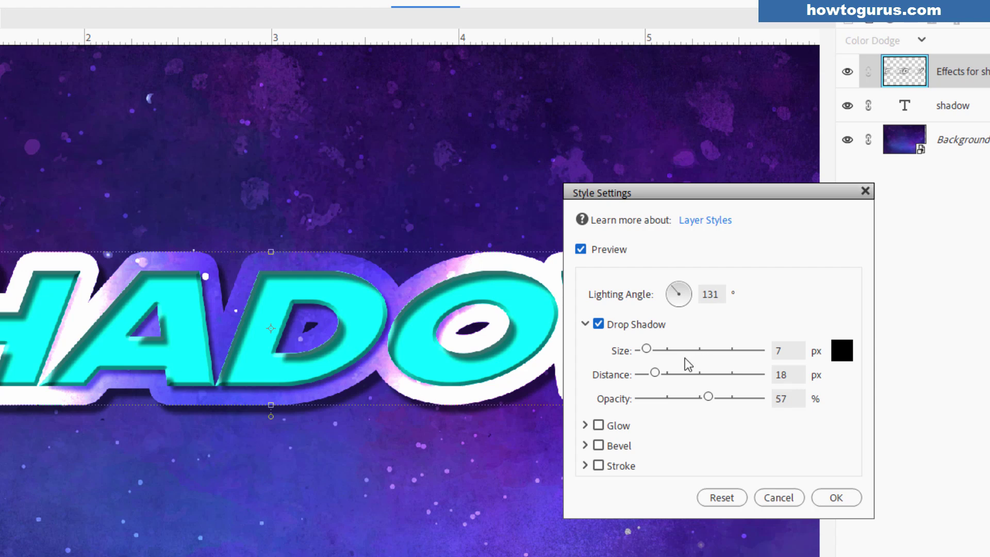
drag(647, 349, 649, 349)
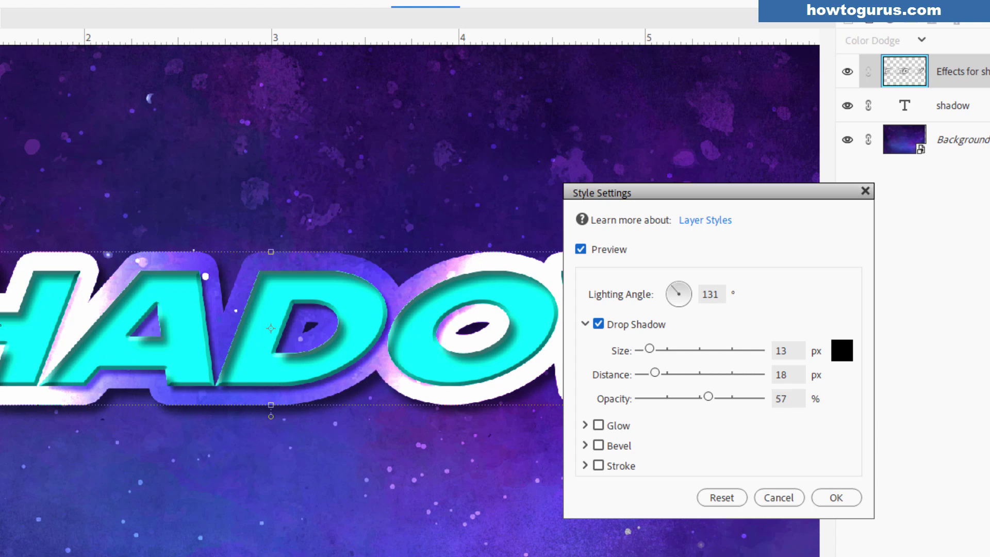
click(839, 496)
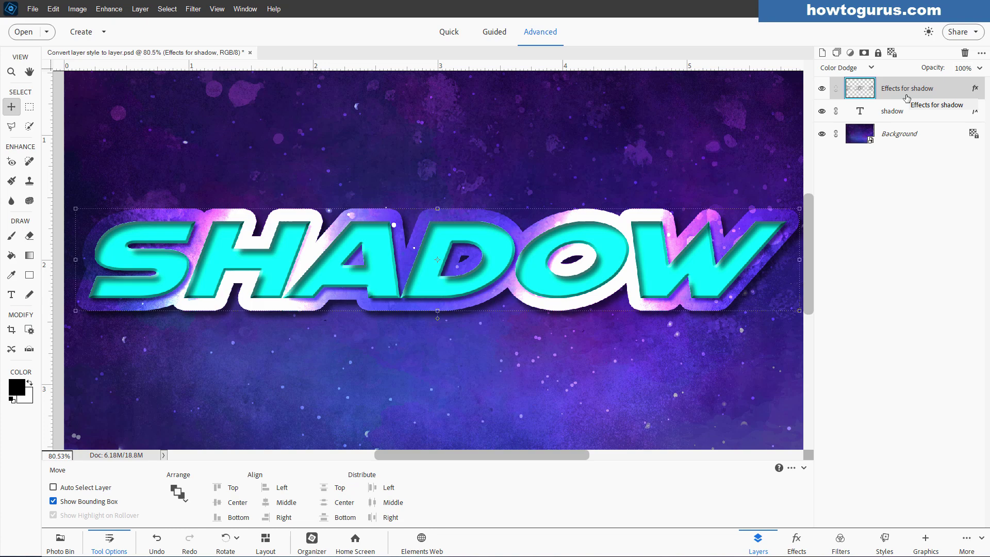
Convert the rim's drop shadow into its own layer with Elements+ Create Layer from Style.
click(797, 542)
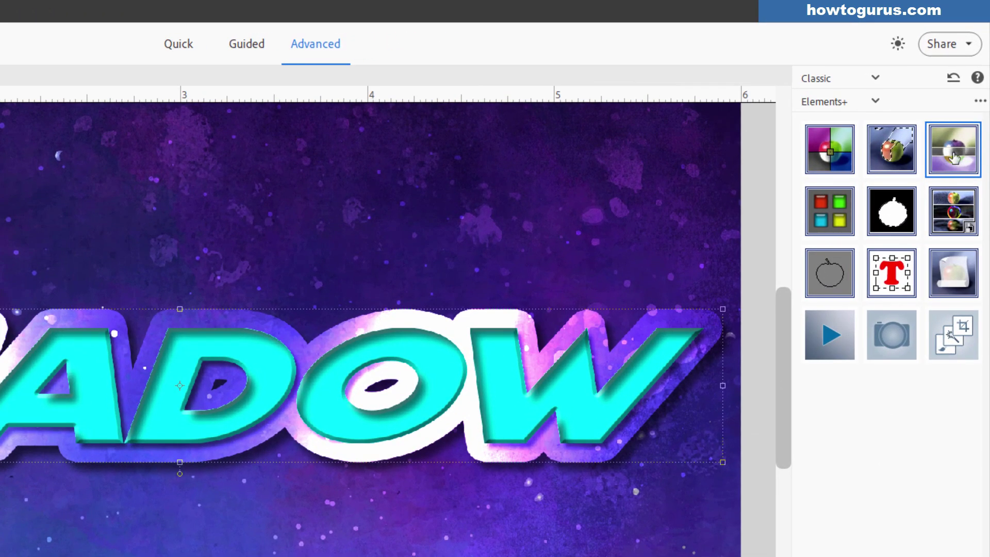
click(954, 155)
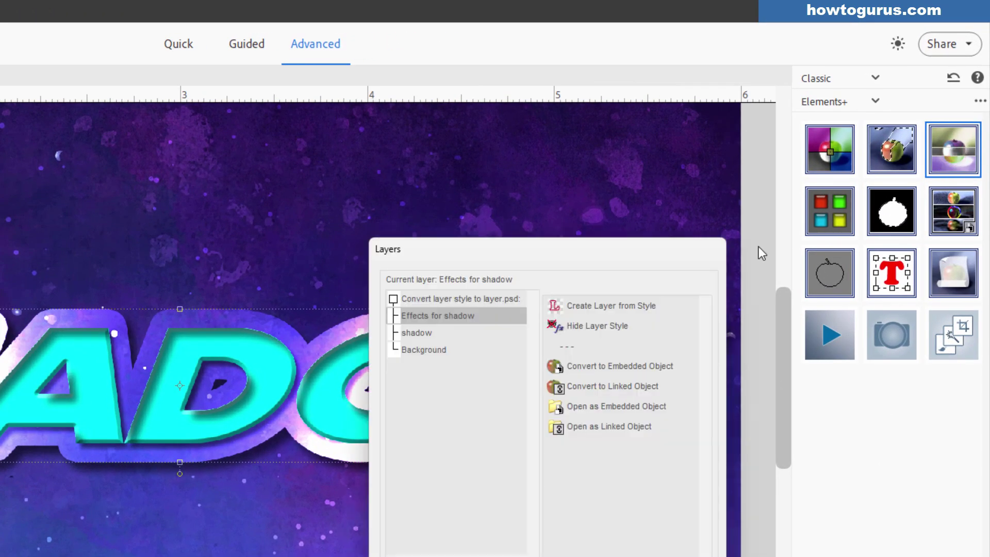
click(602, 306)
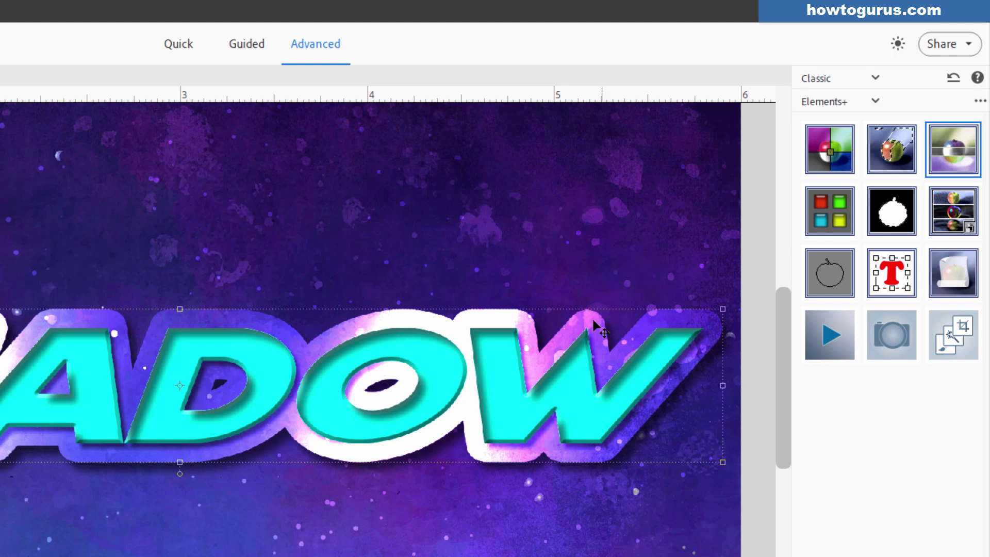
Check the new Effects for Effects for shadow layer's visibility and select it.
key(F11)
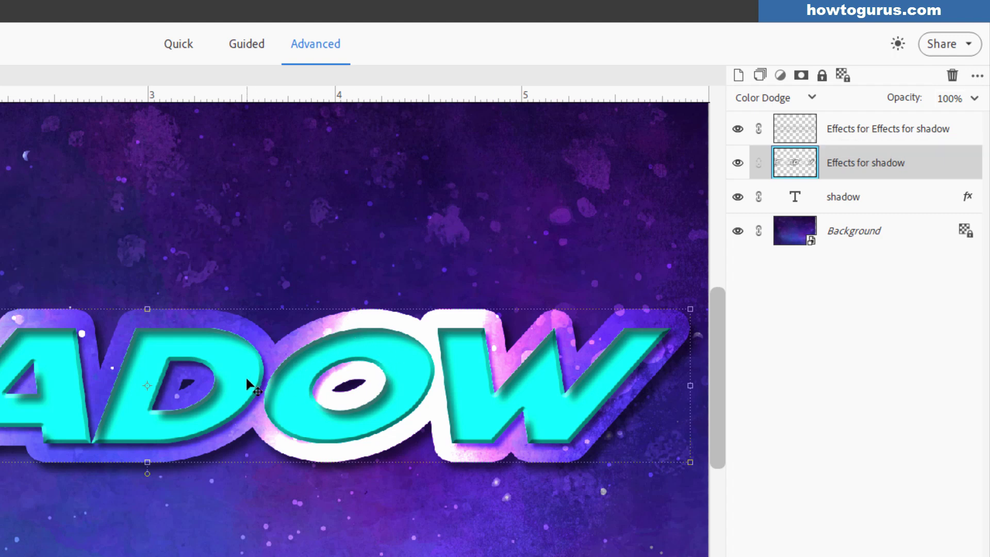
click(738, 128)
click(738, 129)
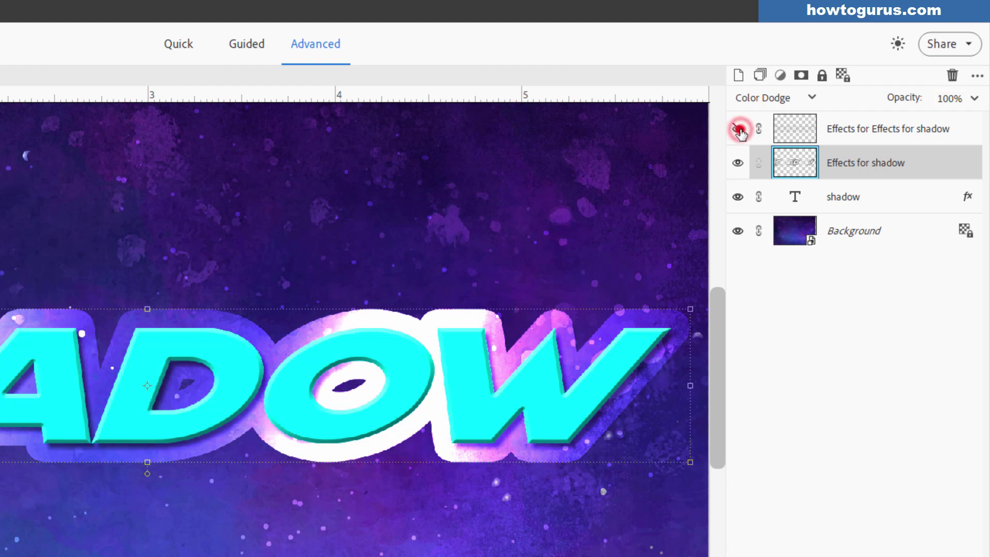
click(793, 131)
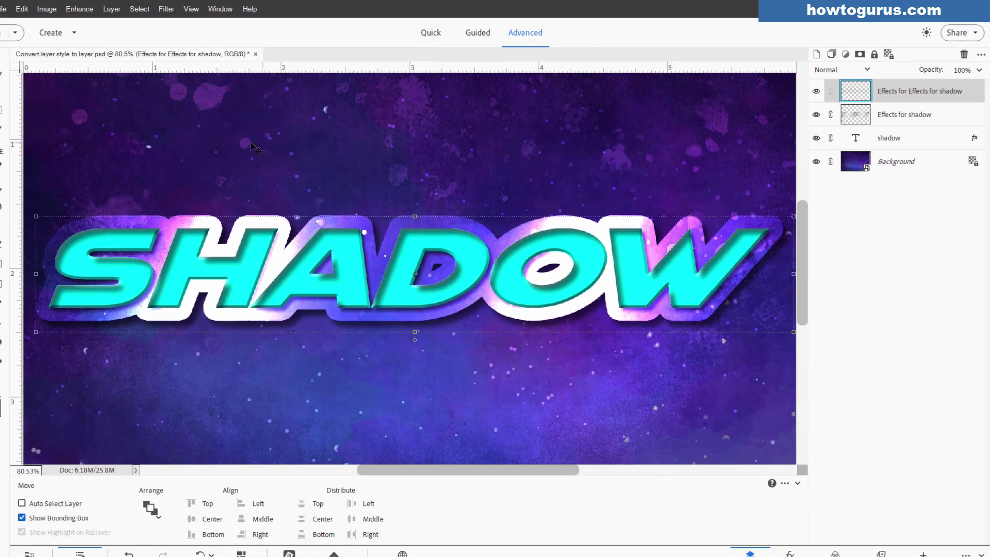
Switch to a 50 px Eraser and test a stroke over the O, then undo it.
click(30, 235)
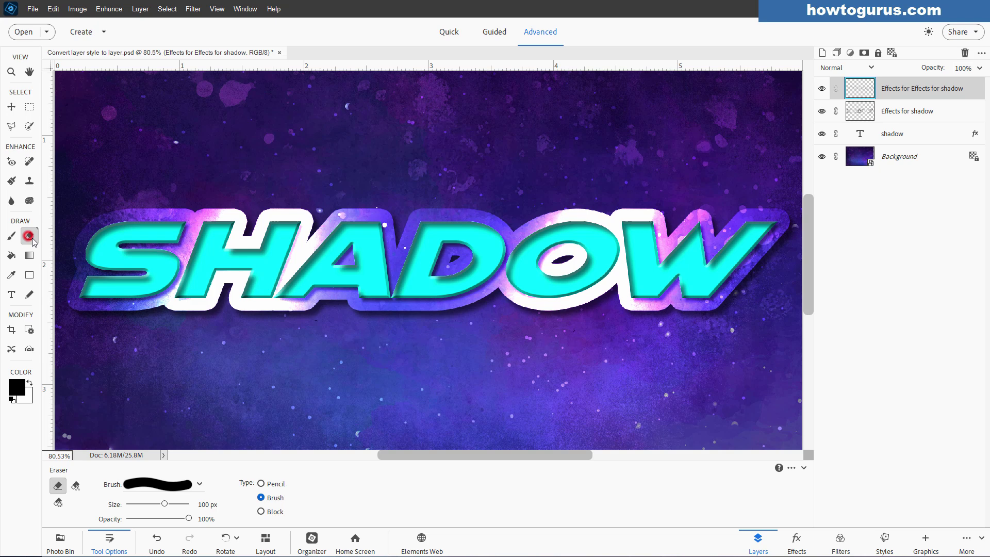
key(bracketleft)
key(bracketleft)
key(bracketleft)
key(bracketleft)
key(bracketleft)
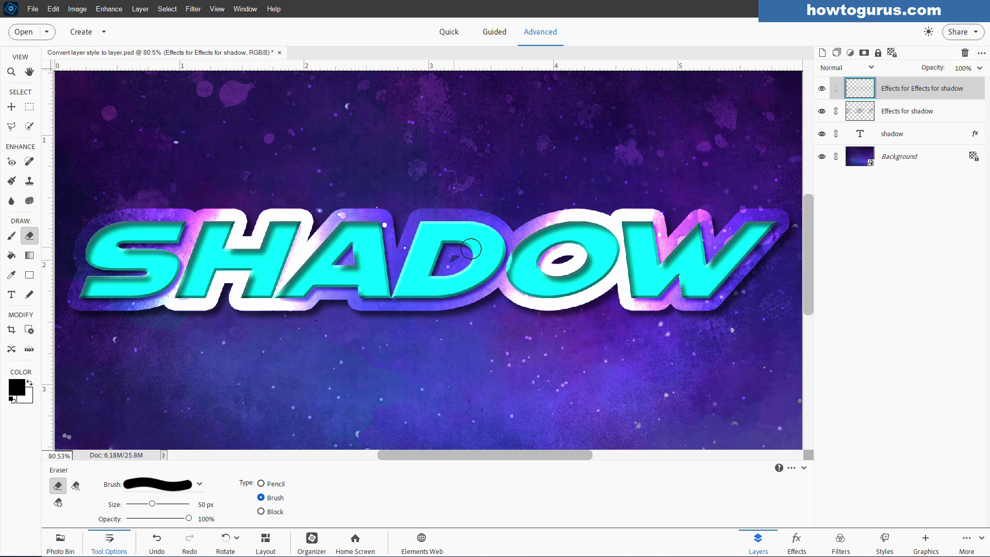
mouse_move(484, 234)
mouse_down()
mouse_move(511, 274)
mouse_move(527, 238)
mouse_move(596, 231)
mouse_move(611, 249)
mouse_move(580, 283)
mouse_move(519, 279)
mouse_move(527, 286)
mouse_move(595, 260)
mouse_move(552, 247)
mouse_move(545, 274)
mouse_move(573, 250)
mouse_move(522, 272)
mouse_move(519, 283)
mouse_move(537, 291)
mouse_move(615, 272)
mouse_move(629, 228)
mouse_move(650, 237)
mouse_move(648, 265)
mouse_move(630, 274)
mouse_move(638, 293)
mouse_move(681, 286)
mouse_move(678, 261)
mouse_move(650, 264)
mouse_move(678, 248)
mouse_move(656, 282)
mouse_move(690, 230)
mouse_move(701, 270)
mouse_move(707, 243)
mouse_move(707, 263)
mouse_move(717, 267)
mouse_move(768, 226)
mouse_move(739, 262)
mouse_up()
key(ctrl+z)
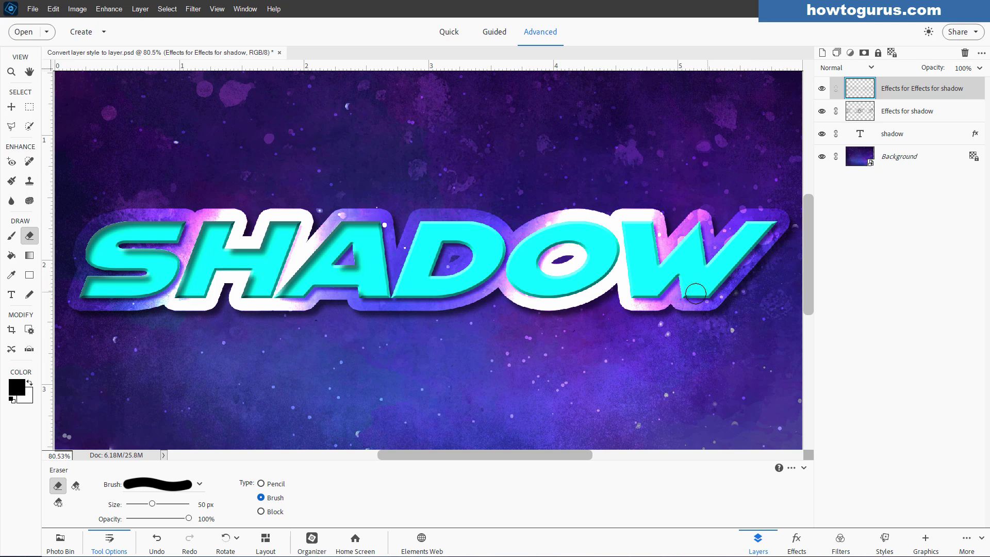
Erase drop shadow beneath the W's middle stroke and along the bottoms of D and S.
drag(696, 294, 684, 289)
mouse_move(508, 282)
mouse_down()
mouse_move(483, 275)
mouse_move(368, 294)
mouse_move(315, 283)
mouse_move(276, 295)
mouse_move(339, 227)
mouse_move(357, 223)
mouse_move(381, 237)
mouse_move(335, 269)
mouse_move(376, 272)
mouse_move(343, 276)
mouse_move(285, 262)
mouse_move(296, 223)
mouse_move(272, 225)
mouse_move(261, 253)
mouse_move(230, 250)
mouse_move(221, 224)
mouse_move(208, 227)
mouse_move(230, 226)
mouse_move(202, 237)
mouse_move(181, 292)
mouse_move(203, 266)
mouse_move(204, 285)
mouse_move(211, 268)
mouse_move(233, 261)
mouse_move(252, 277)
mouse_move(252, 296)
mouse_move(264, 295)
mouse_move(182, 265)
mouse_move(178, 225)
mouse_move(114, 229)
mouse_move(97, 247)
mouse_move(96, 263)
mouse_move(125, 270)
mouse_move(158, 271)
mouse_move(129, 256)
mouse_move(176, 266)
mouse_up()
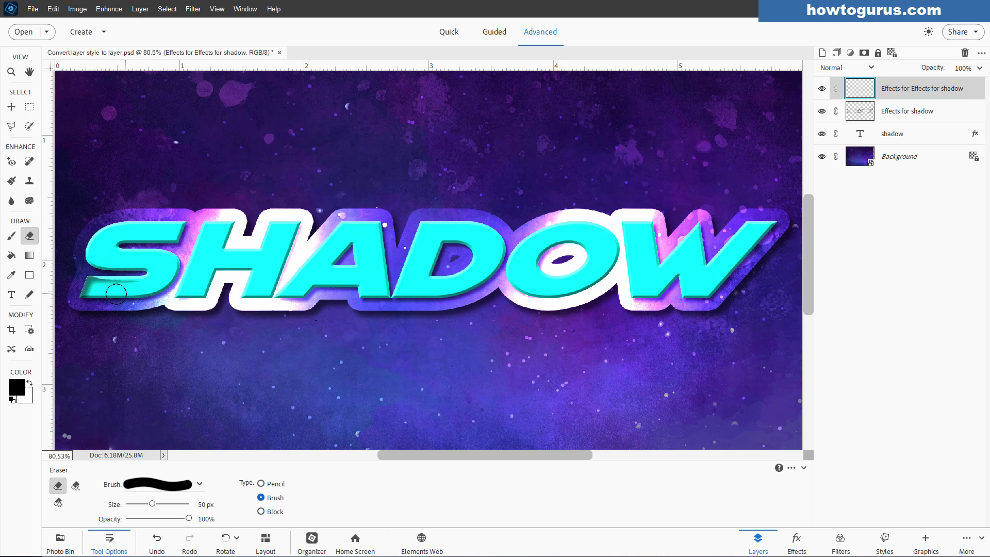
drag(116, 294, 85, 292)
click(822, 134)
click(822, 156)
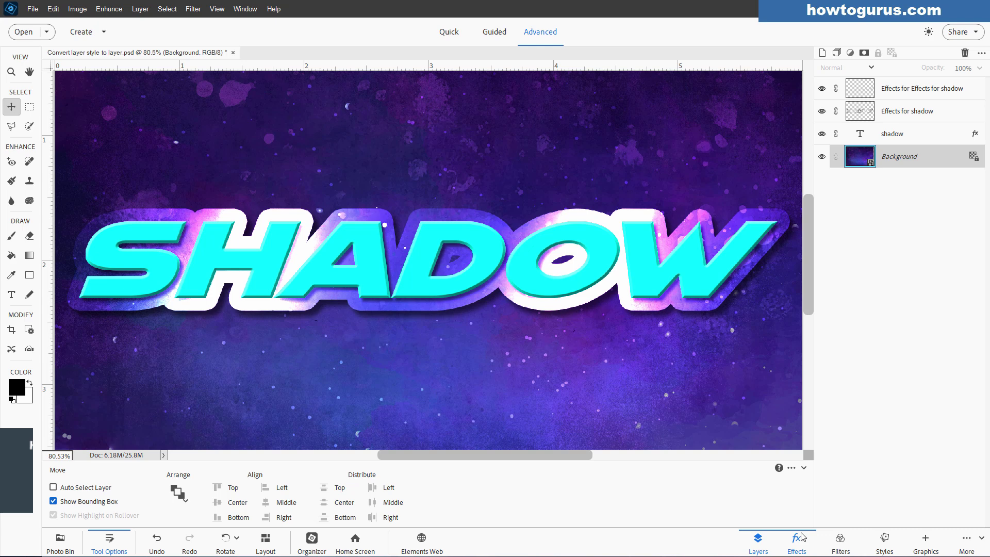
click(797, 544)
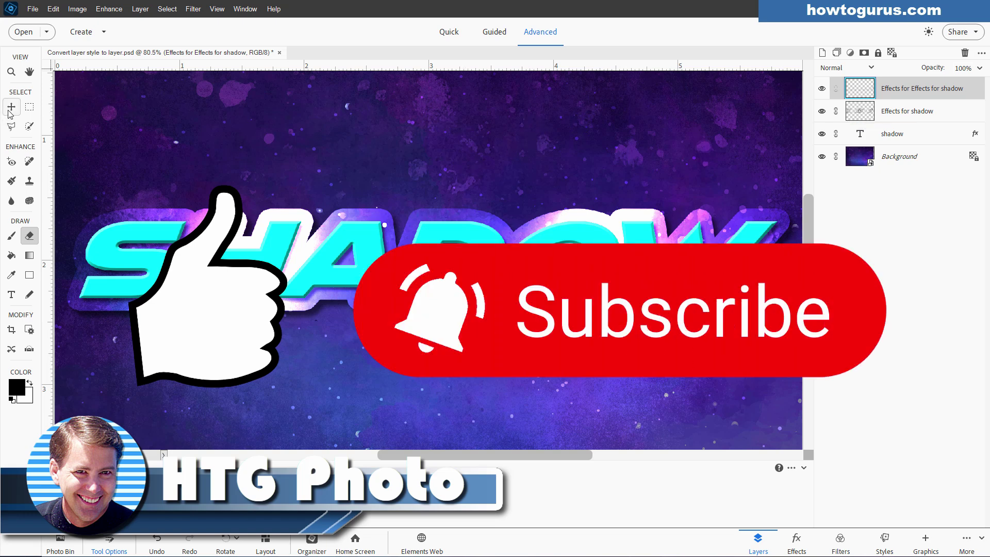
key(v)
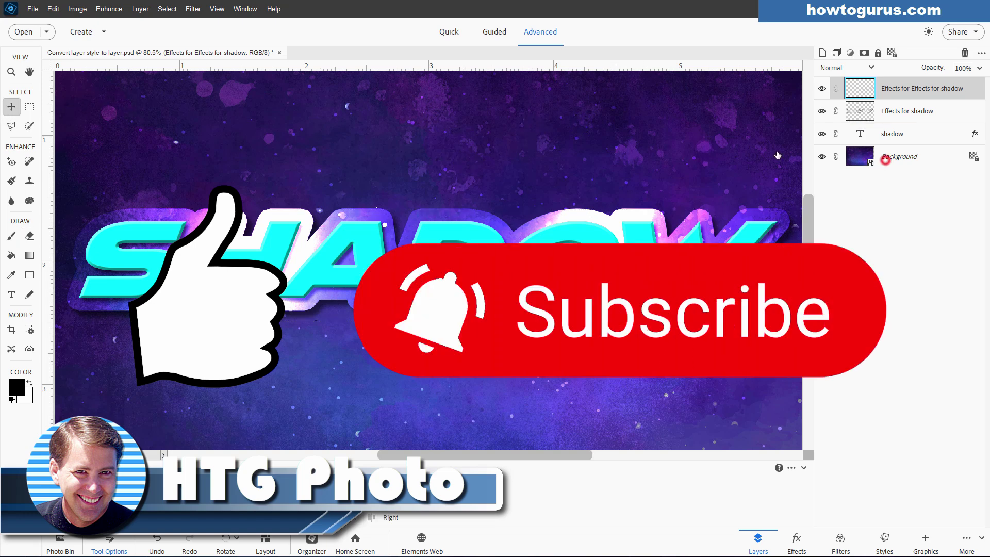
click(885, 159)
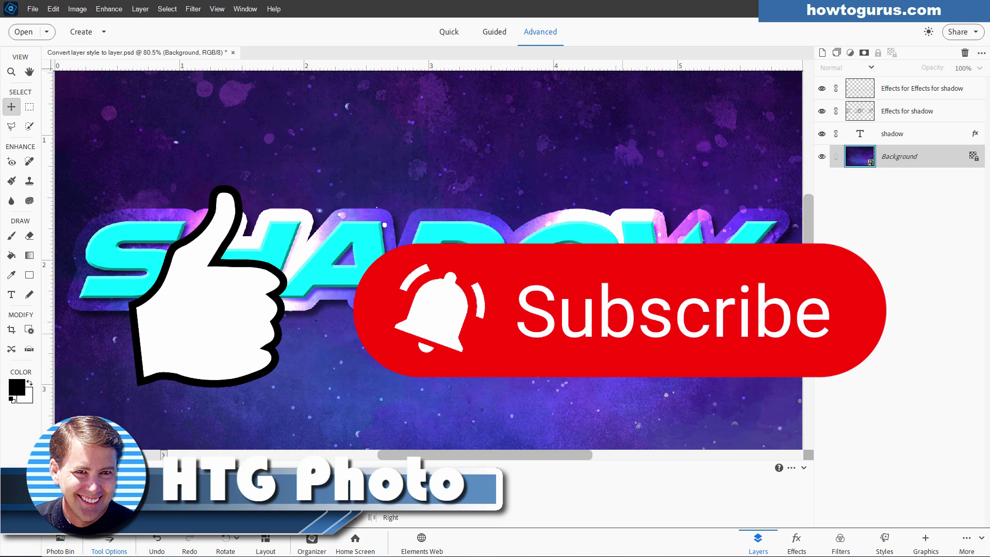